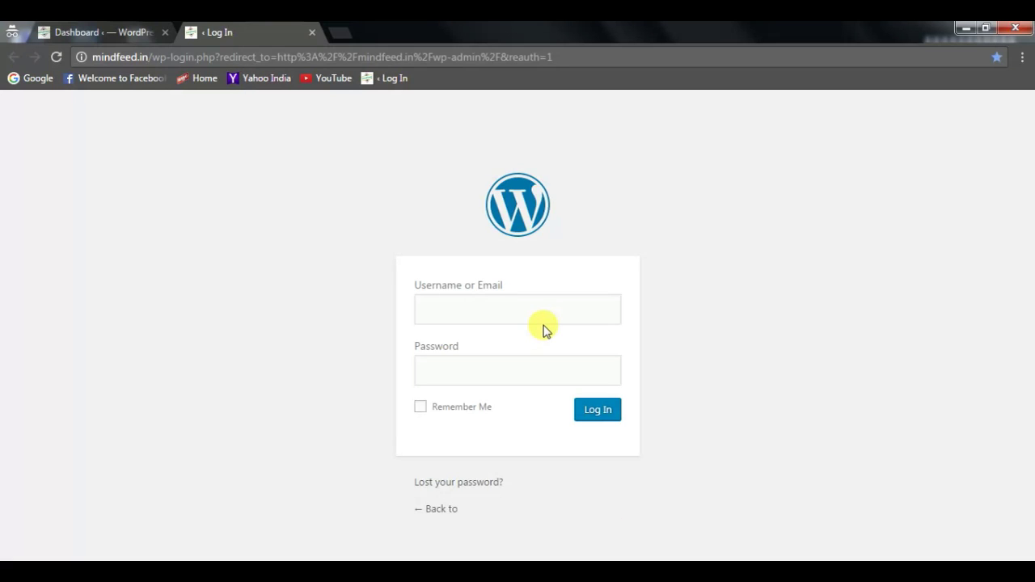
- Log in to the WordPress admin with the administrator username and password
click(461, 312)
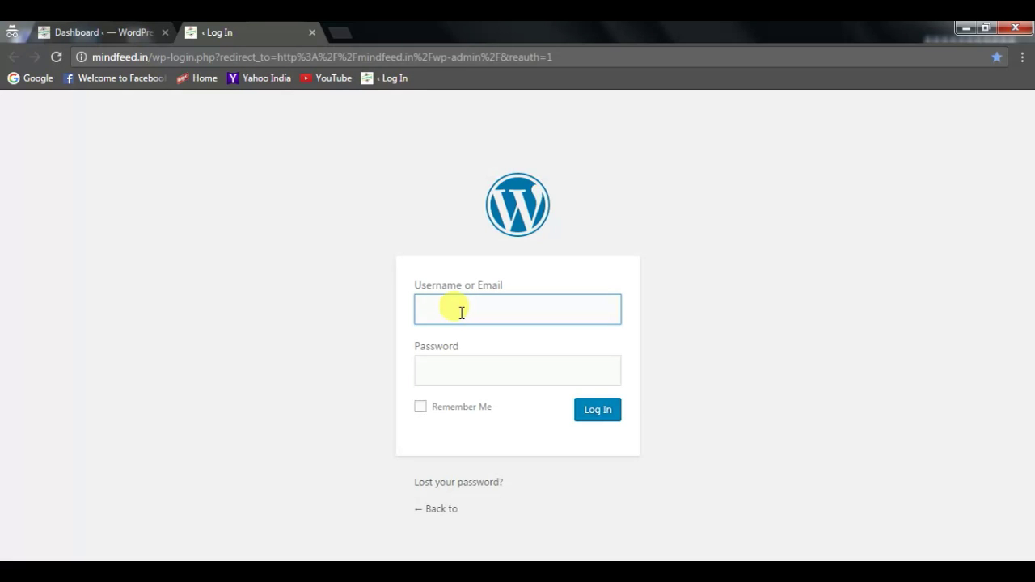
click(443, 376)
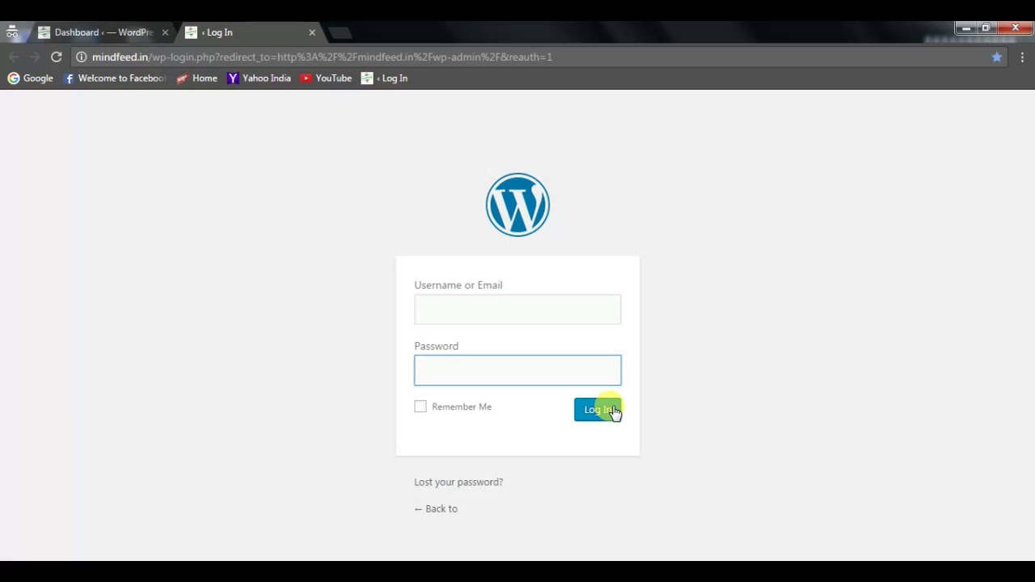
key(ctrl+shift+Tab)
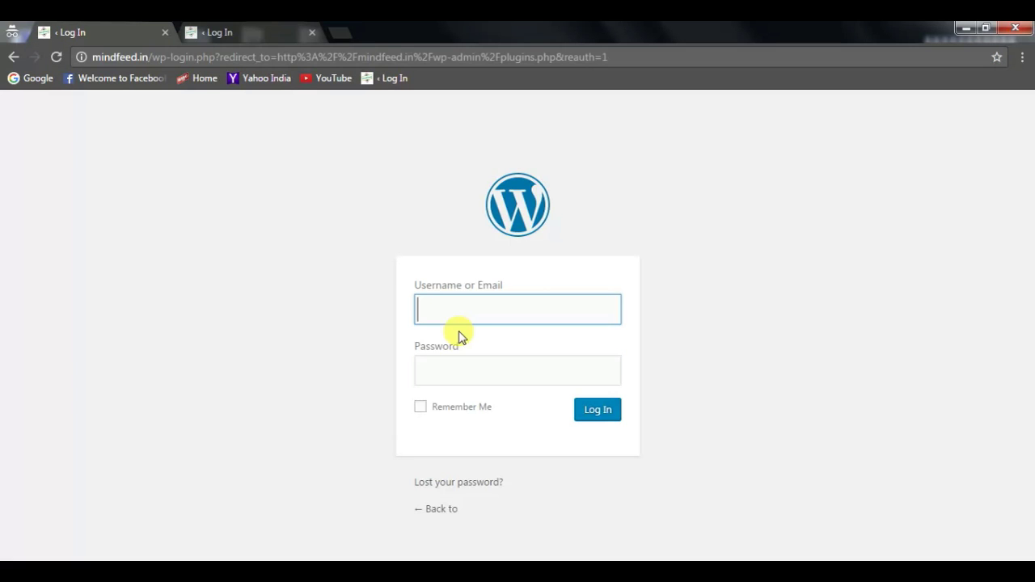
click(465, 311)
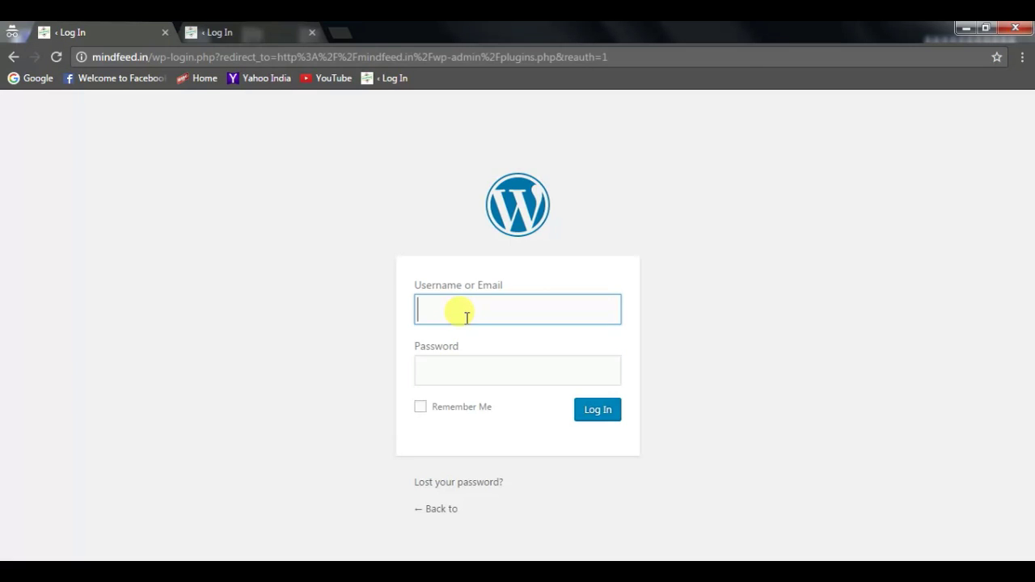
text(mindfeeda)
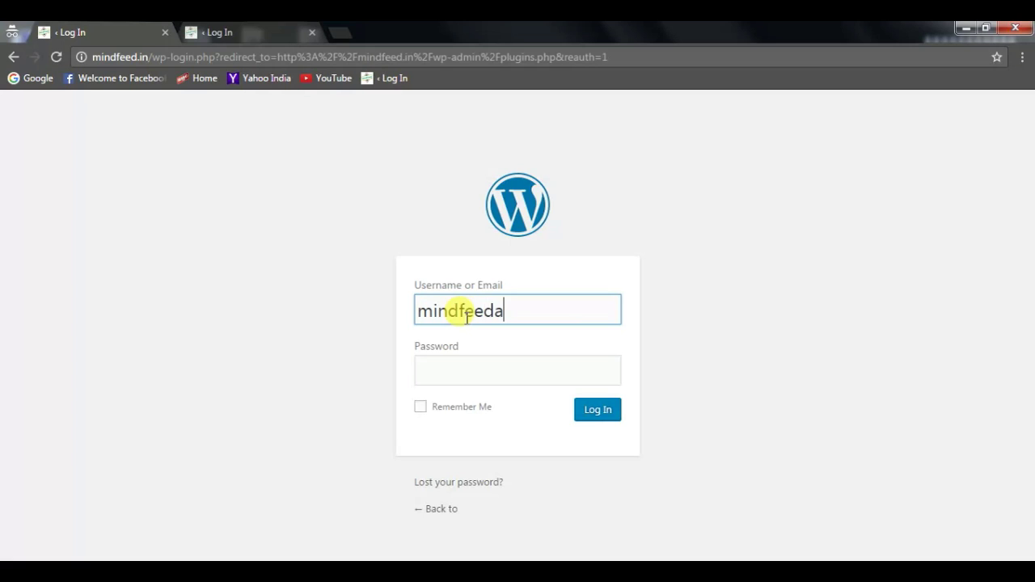
text(dmin)
key(Tab)
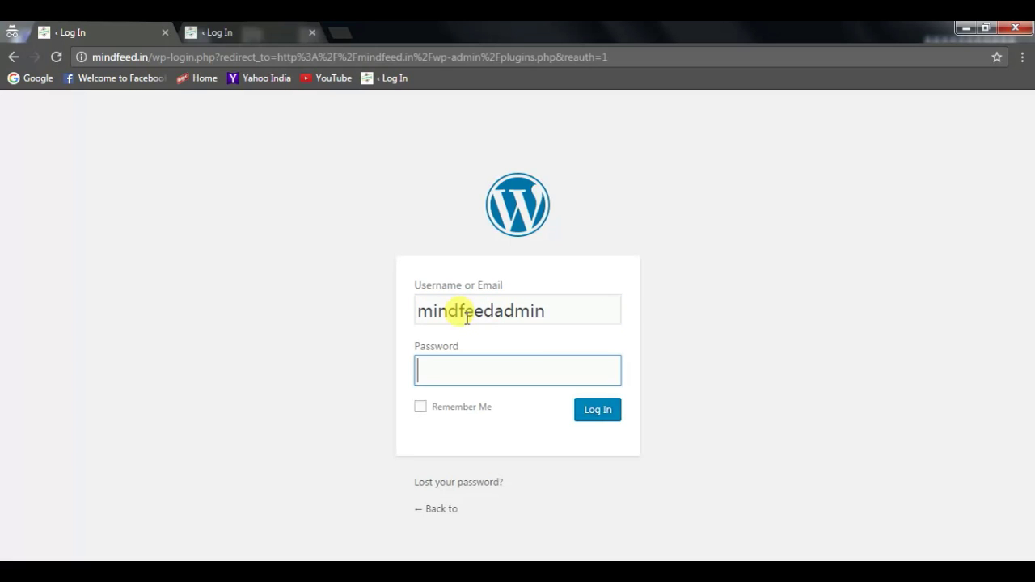
text(*)
text(*****)
text(*****)
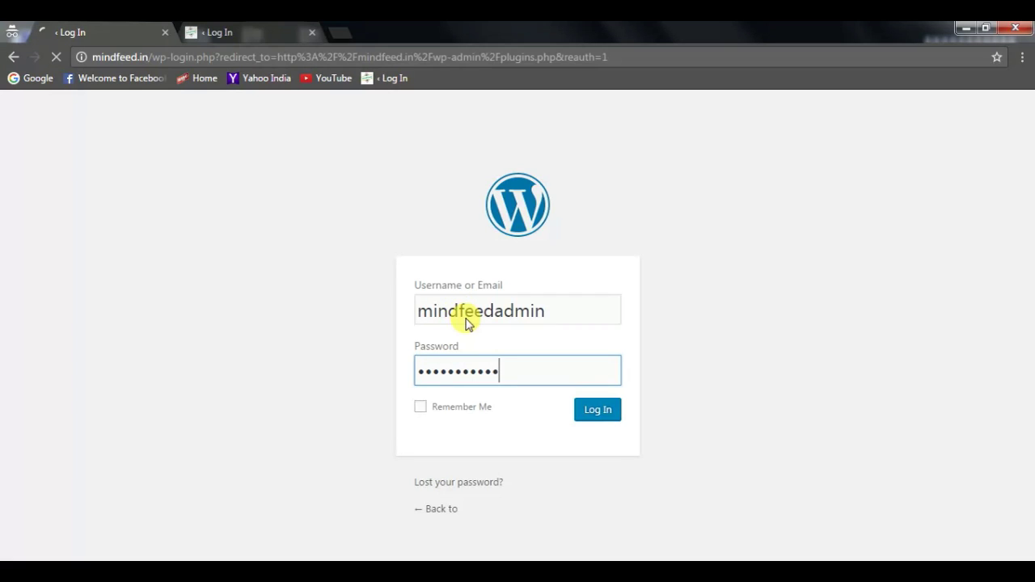
key(Return)
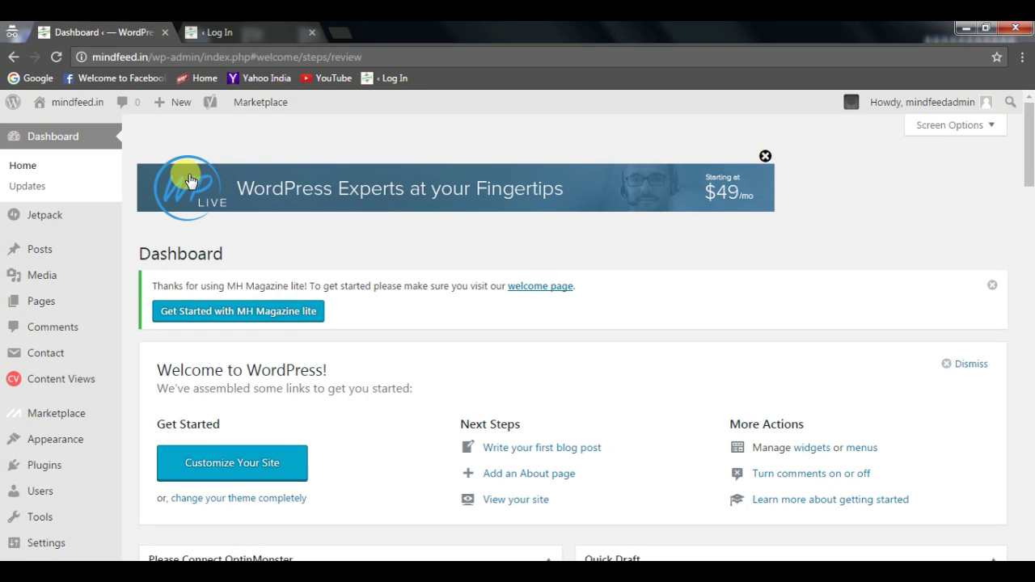
- Scroll through the Dashboard's welcome, draft and news panels and back to the top
scroll(250, 233, down, 3)
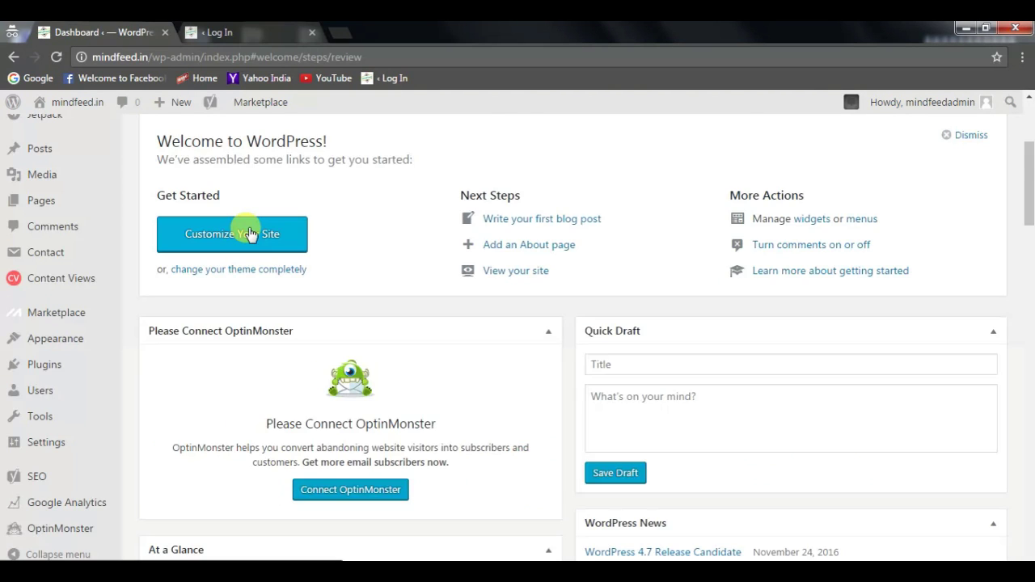
scroll(249, 234, down, 2)
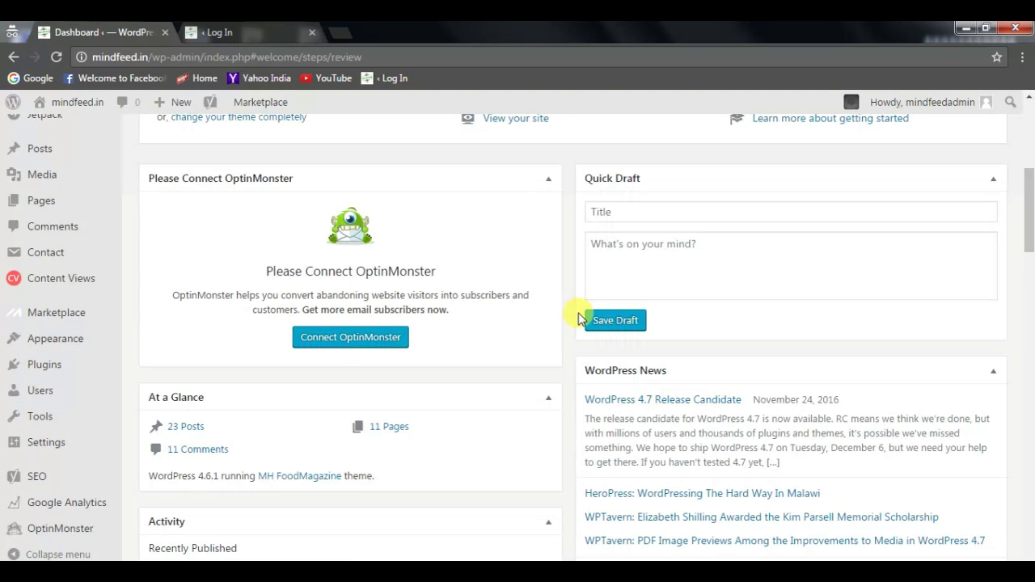
scroll(684, 335, up, 4)
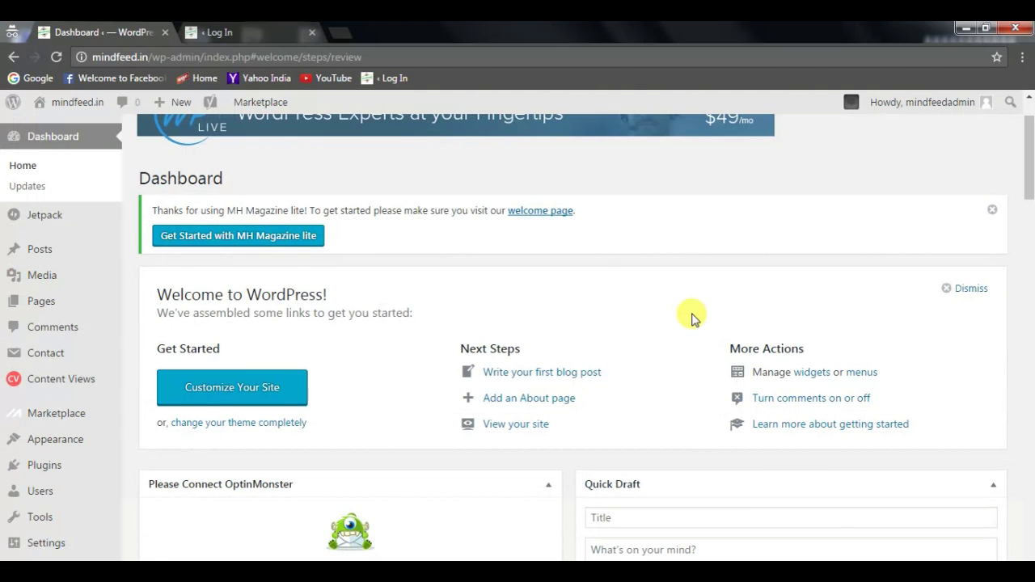
scroll(691, 318, up, 1)
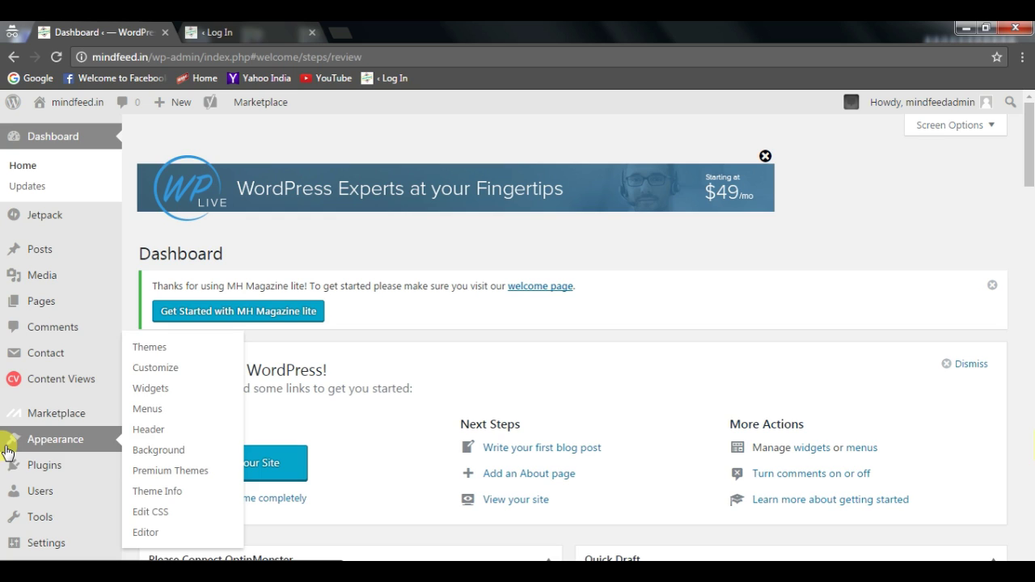
mouse_move(45, 465)
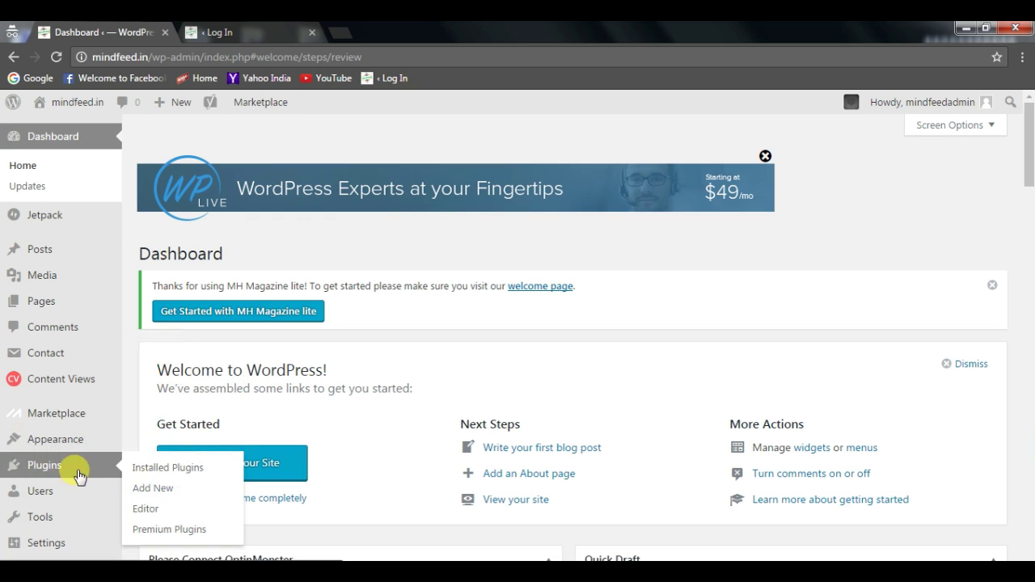
- Open Installed Plugins and scan the eleven-plugin list for Content Views
click(130, 465)
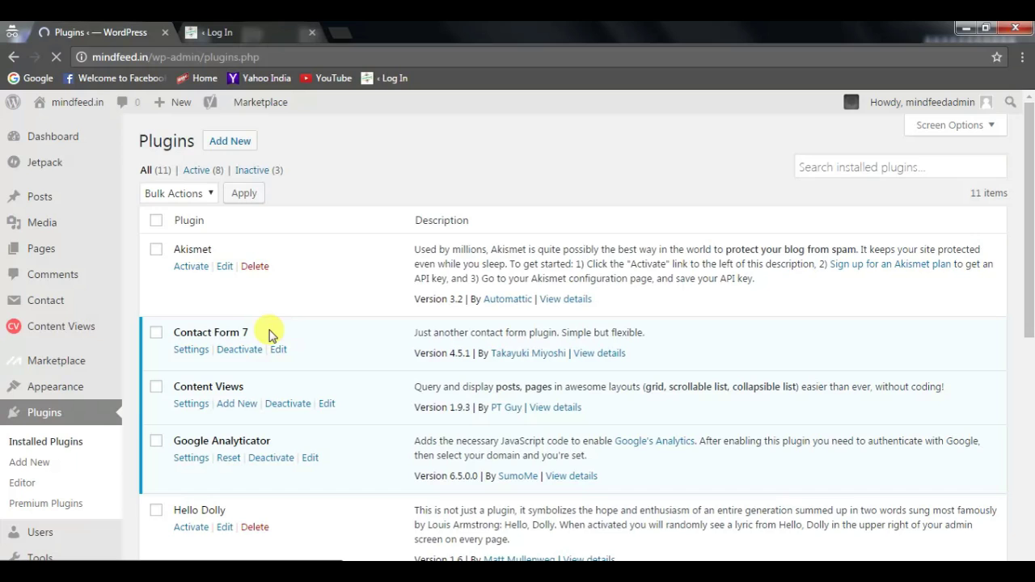
click(46, 418)
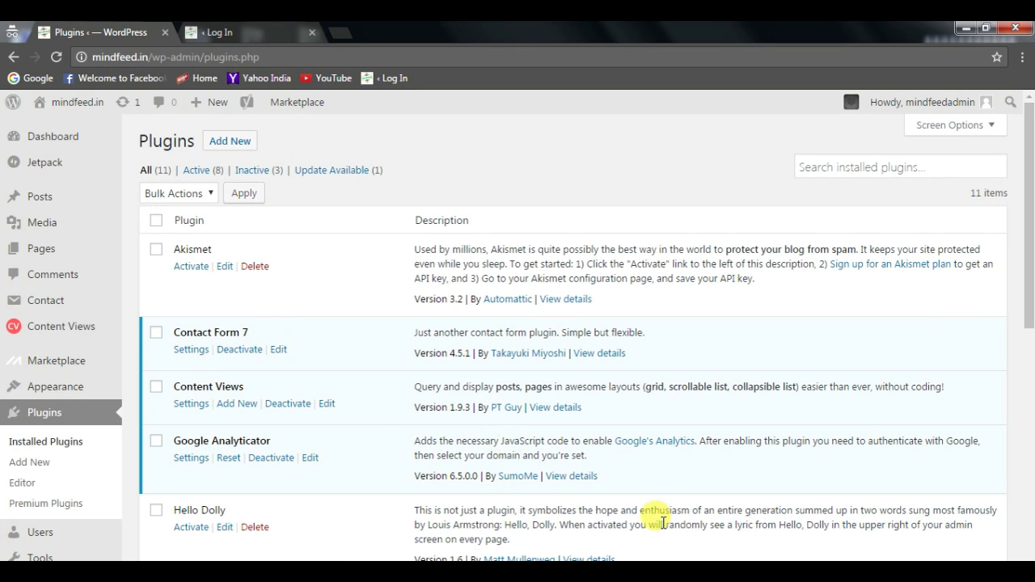
scroll(683, 326, down, 2)
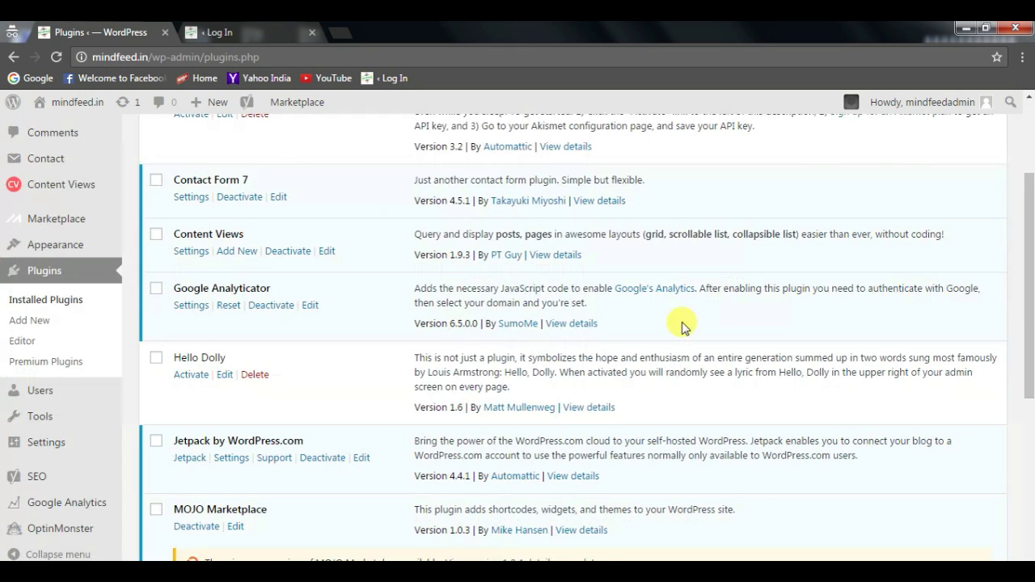
scroll(684, 327, up, 2)
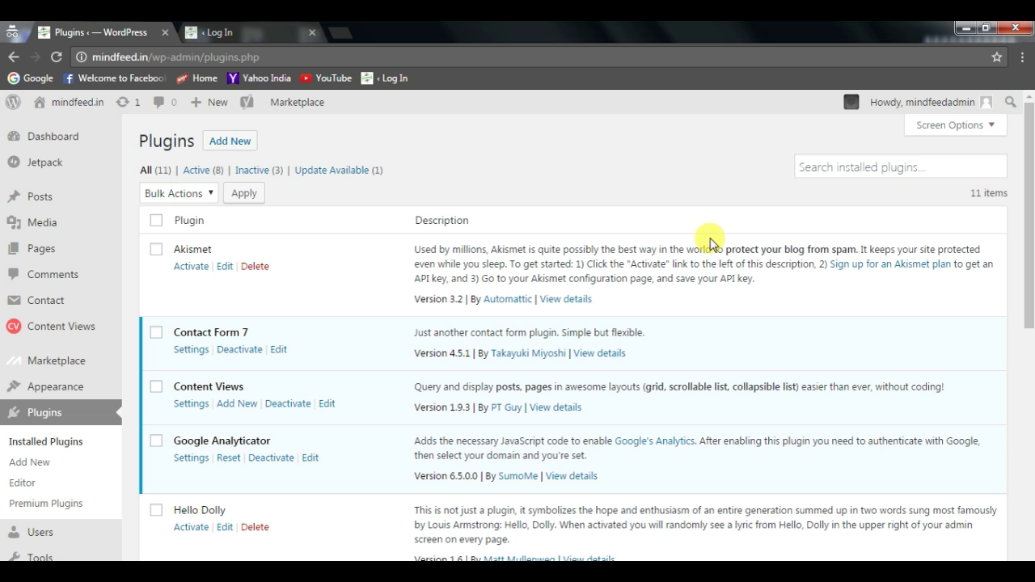
- Search new plugins for 'content views' and confirm the Content Views card shows Active
click(235, 141)
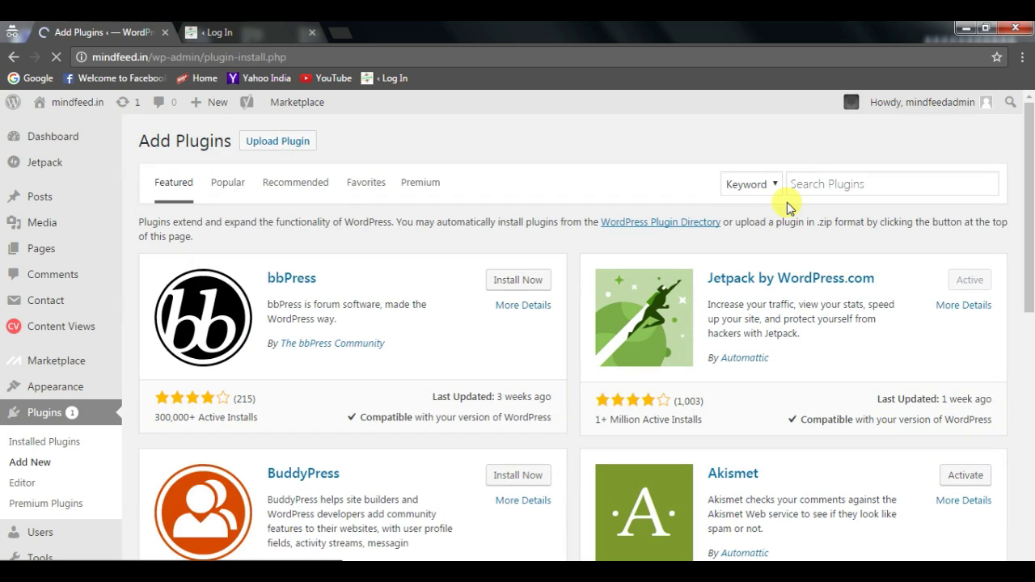
click(809, 184)
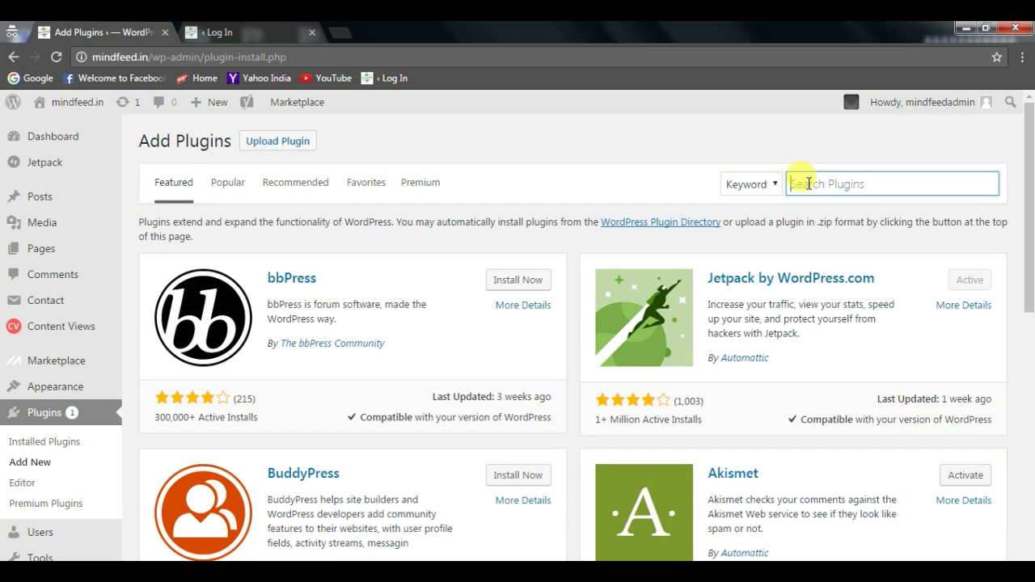
text(content)
text( view)
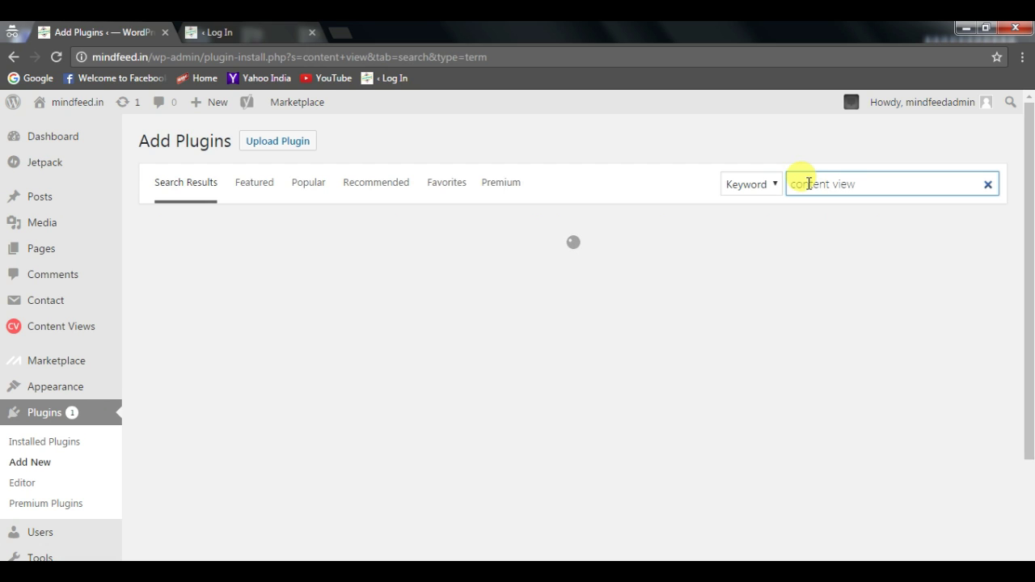
text(s)
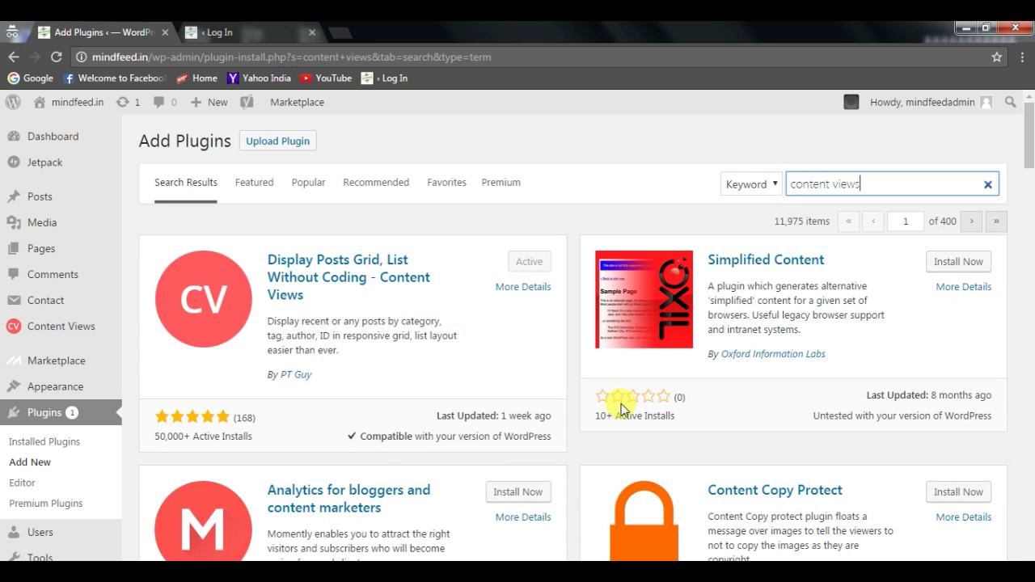
scroll(714, 387, down, 1)
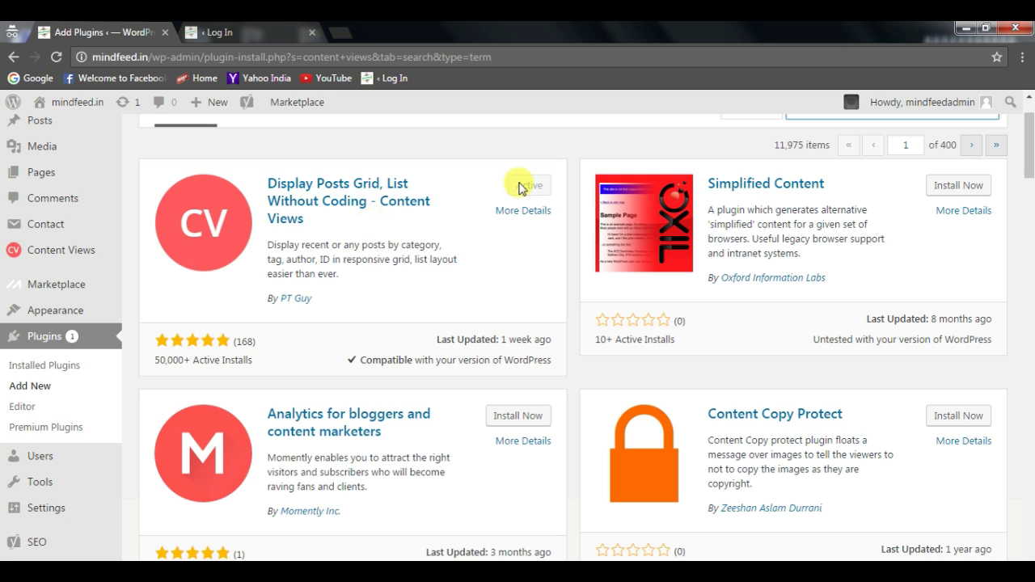
- Go back to the Installed Plugins list via the Plugins sidebar menu
click(35, 340)
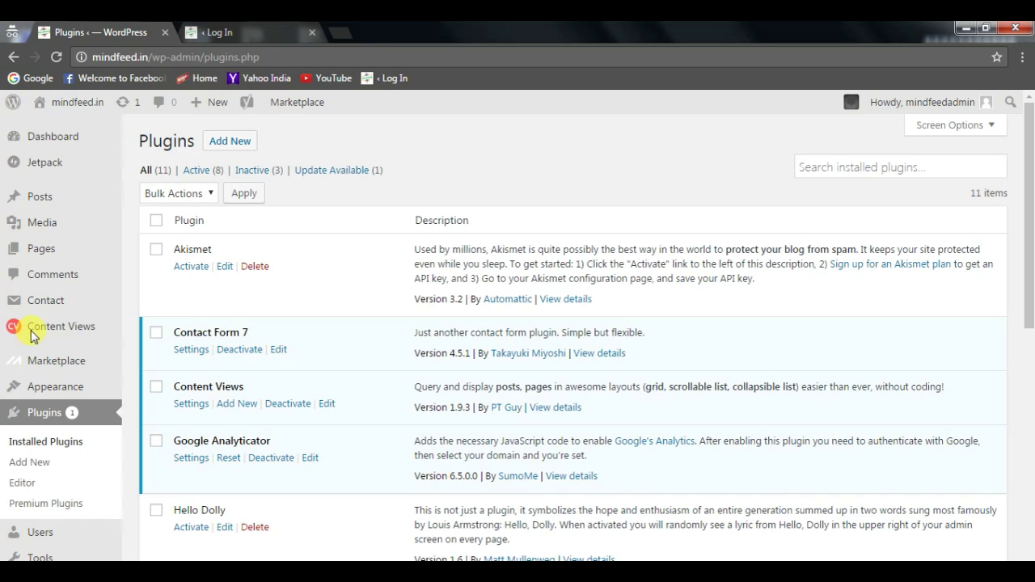
- Browse the All Posts list, then start a blank Add New Post
click(37, 203)
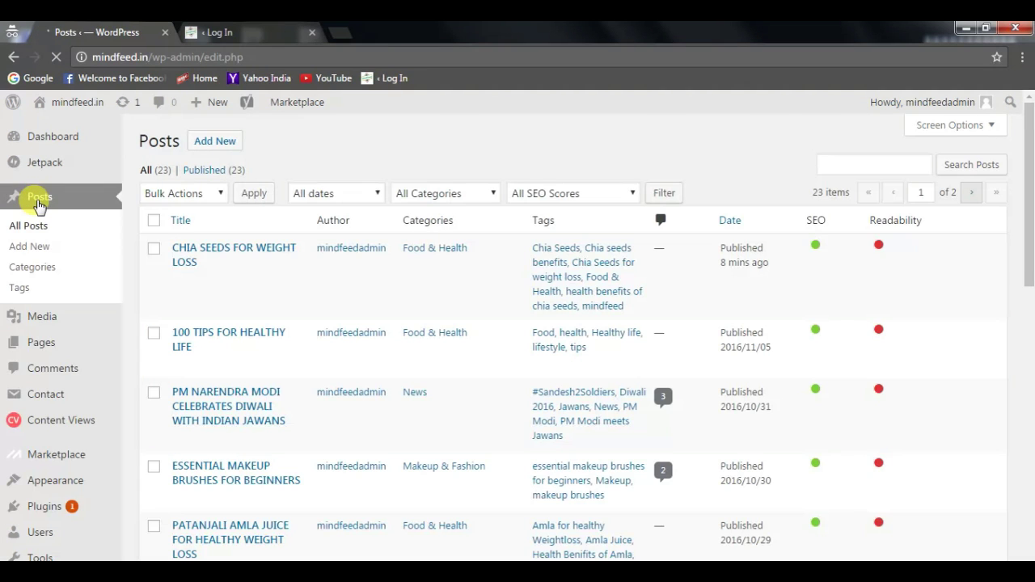
scroll(732, 350, down, 3)
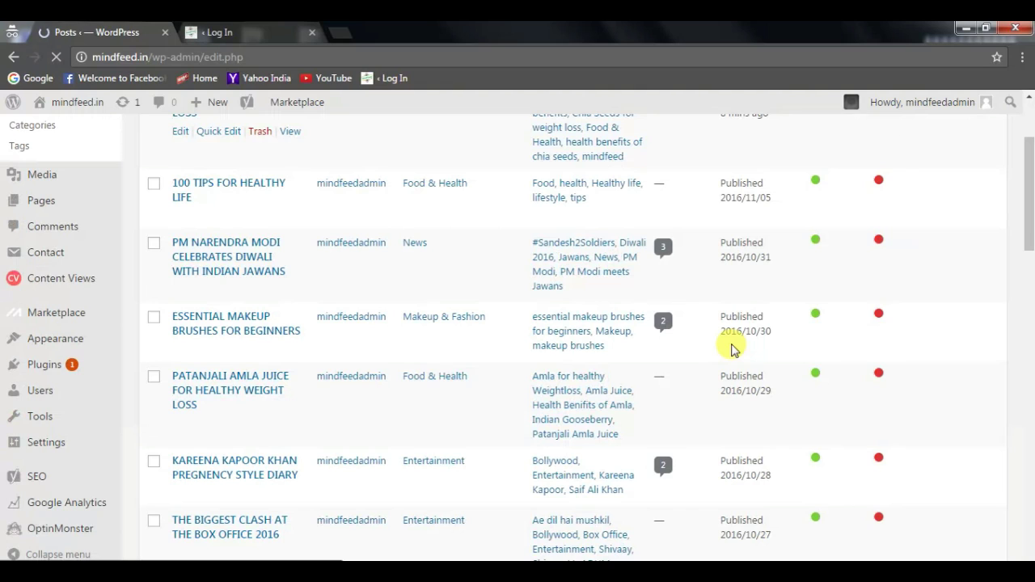
scroll(732, 349, up, 3)
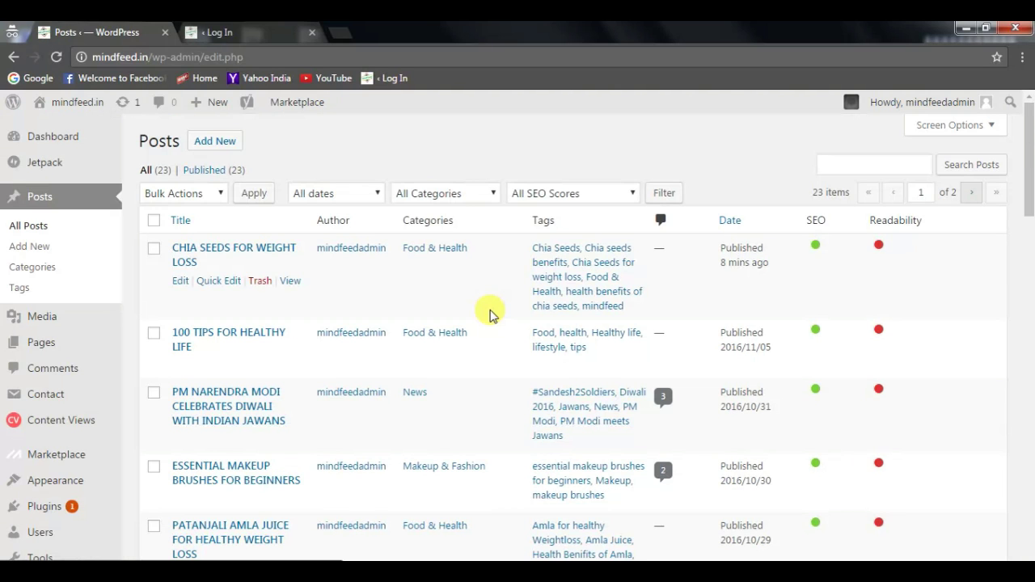
click(213, 147)
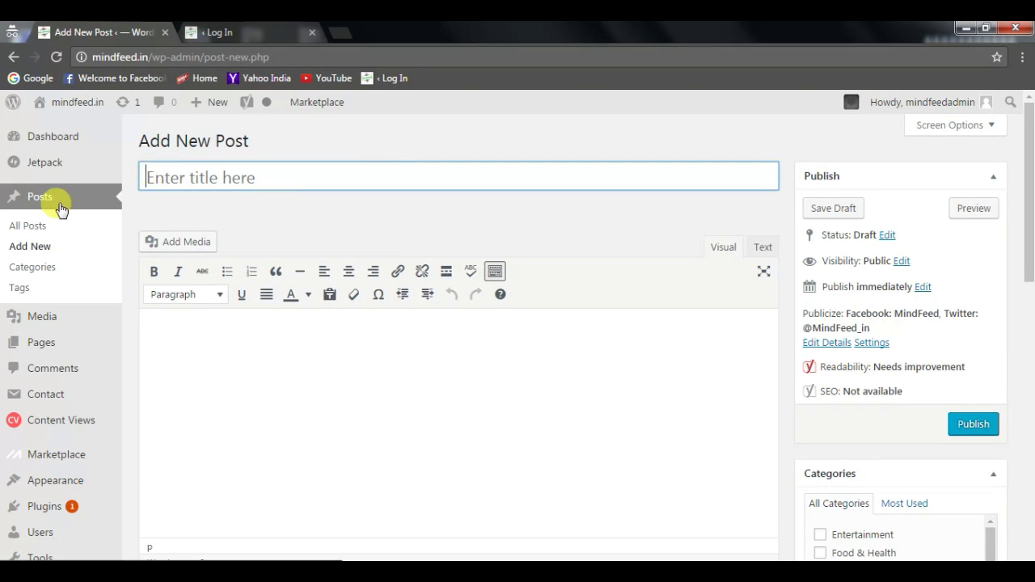
- Fill the new post with the placeholder title 'sdnjdqdanxmanxMxkljxk' and a gibberish body line
click(202, 348)
click(213, 181)
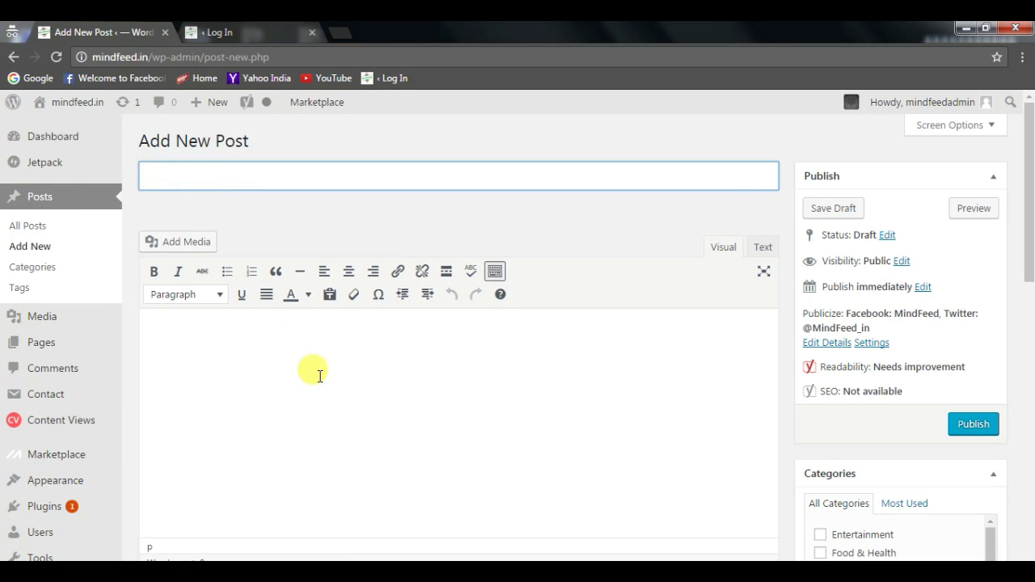
text(sdnjdqda)
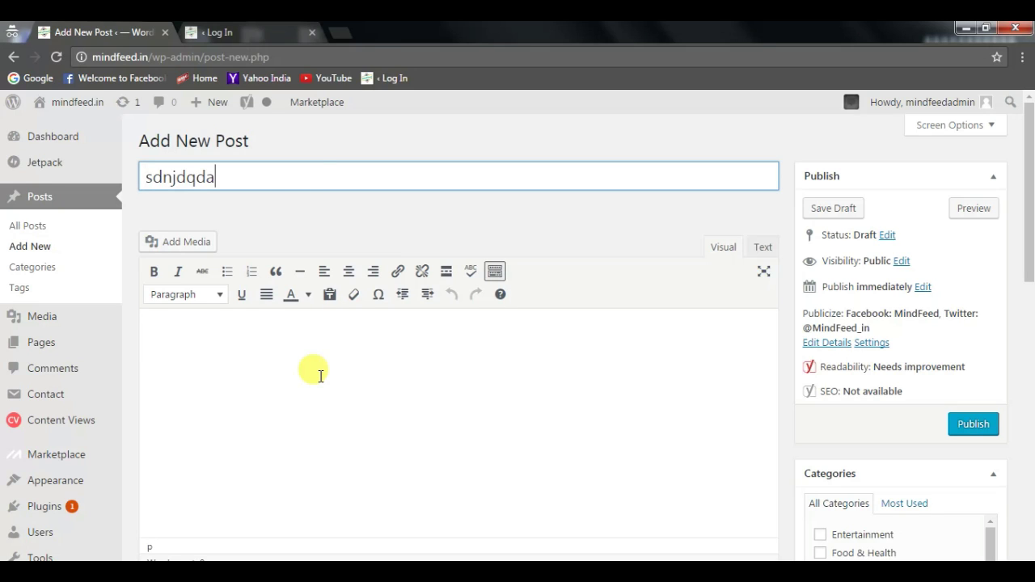
text(nxmanxMxkljxk)
key(Tab)
text(mn )
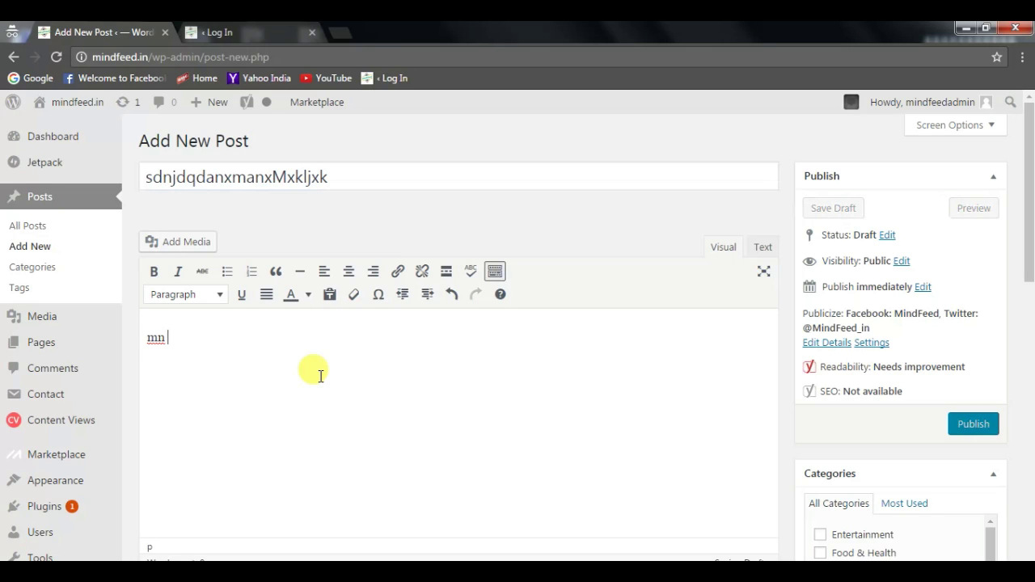
text(ckhcjhfjasnxma xlamxljksxksjjsj)
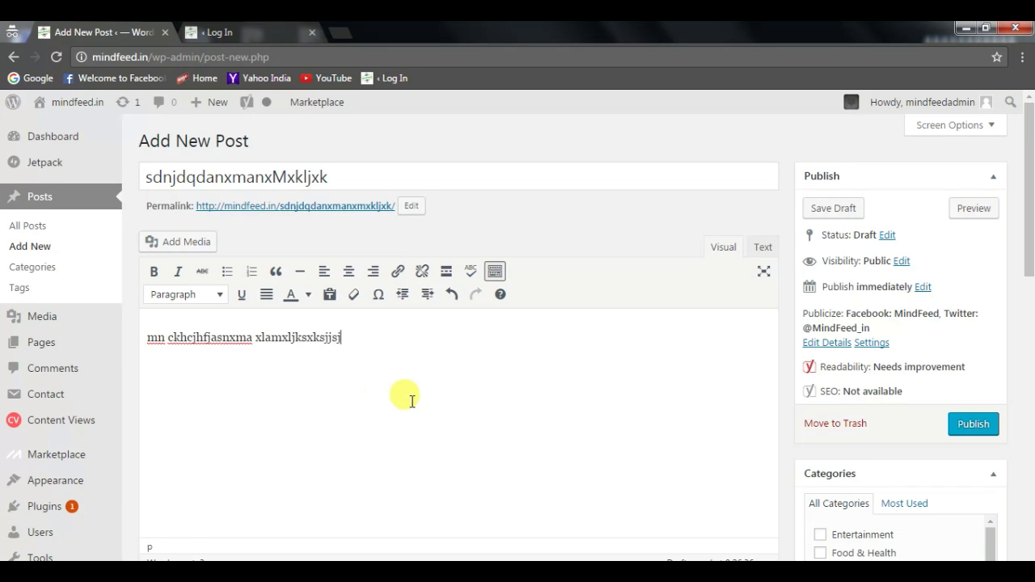
scroll(412, 401, down, 2)
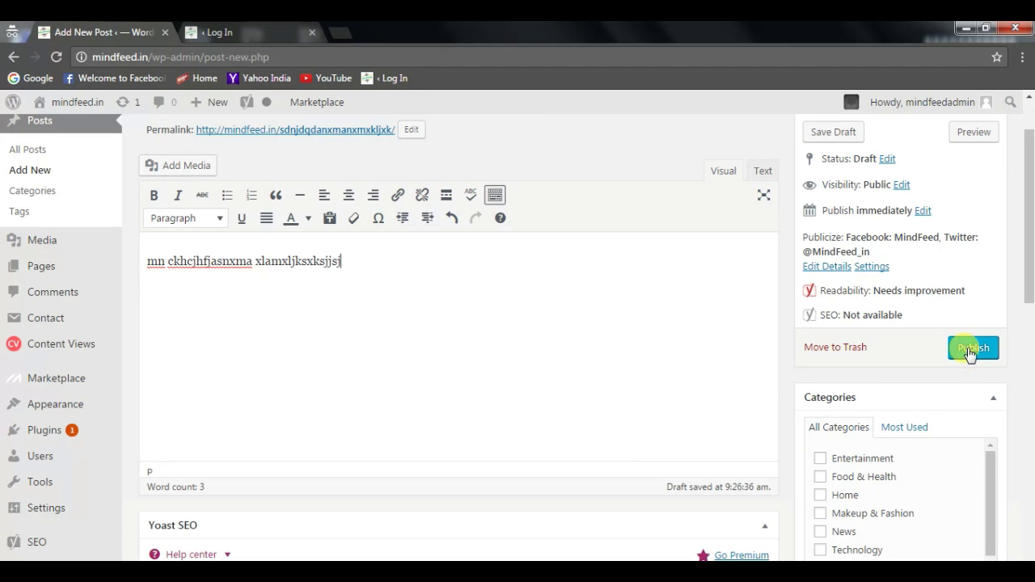
scroll(971, 353, down, 4)
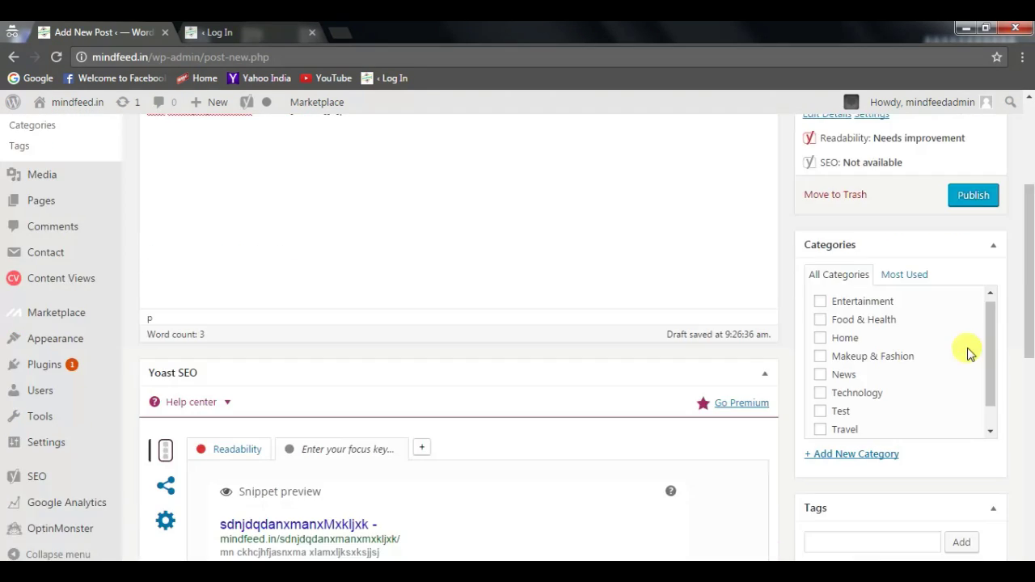
- Add the tag 'food food health' in the post's Tags box
scroll(970, 354, down, 4)
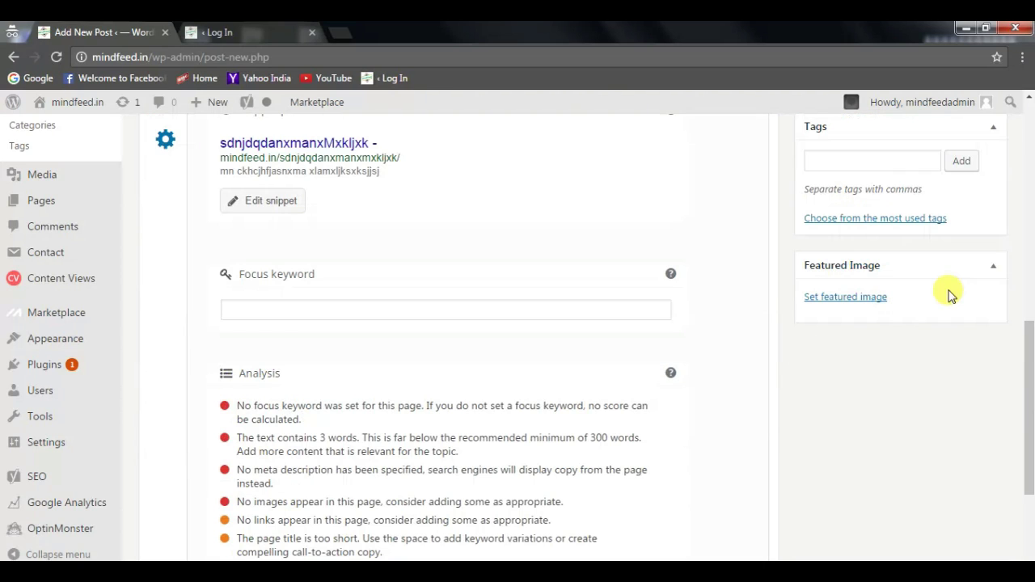
click(875, 154)
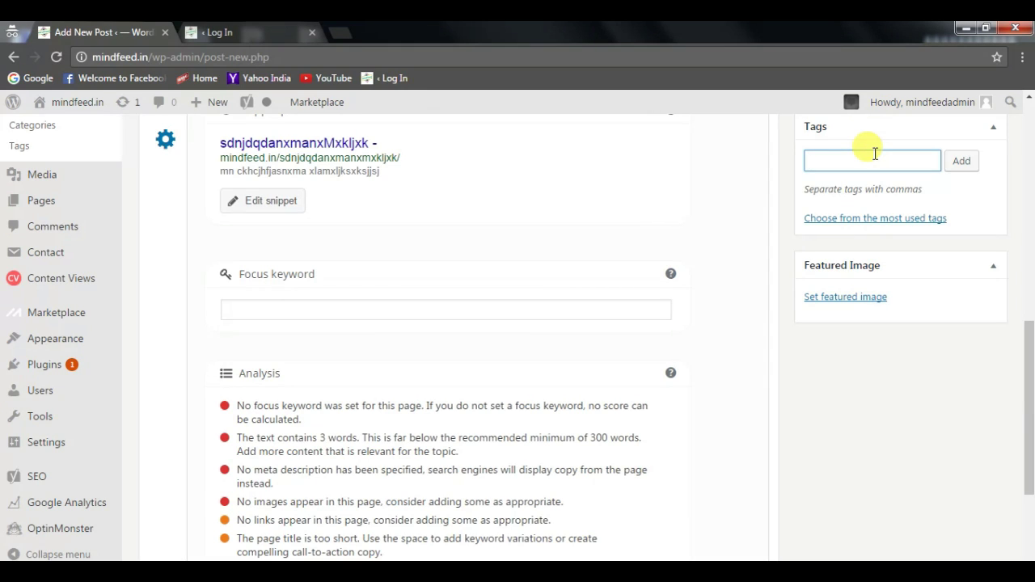
text(food )
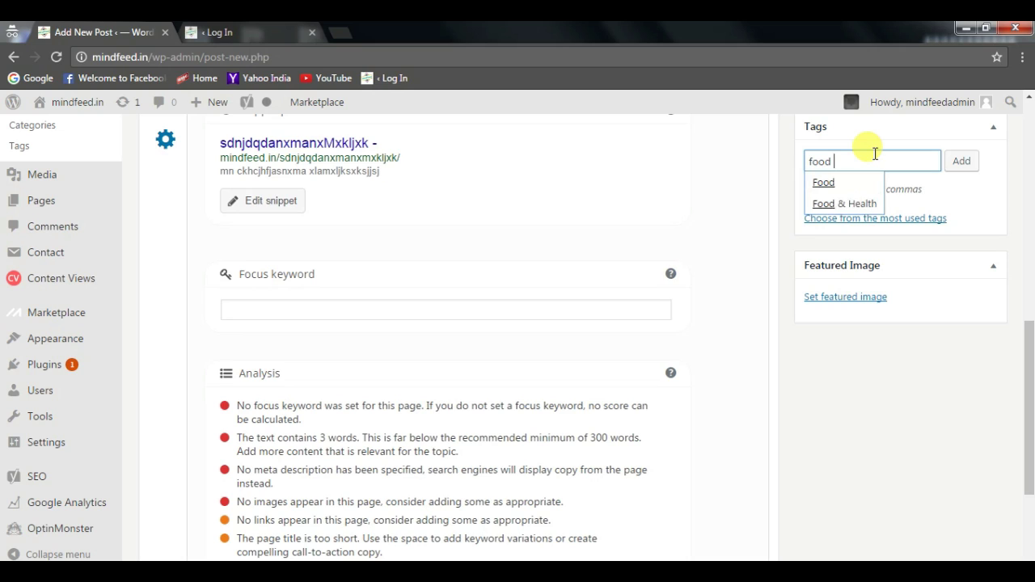
text(f)
text(ood h)
text(ealth)
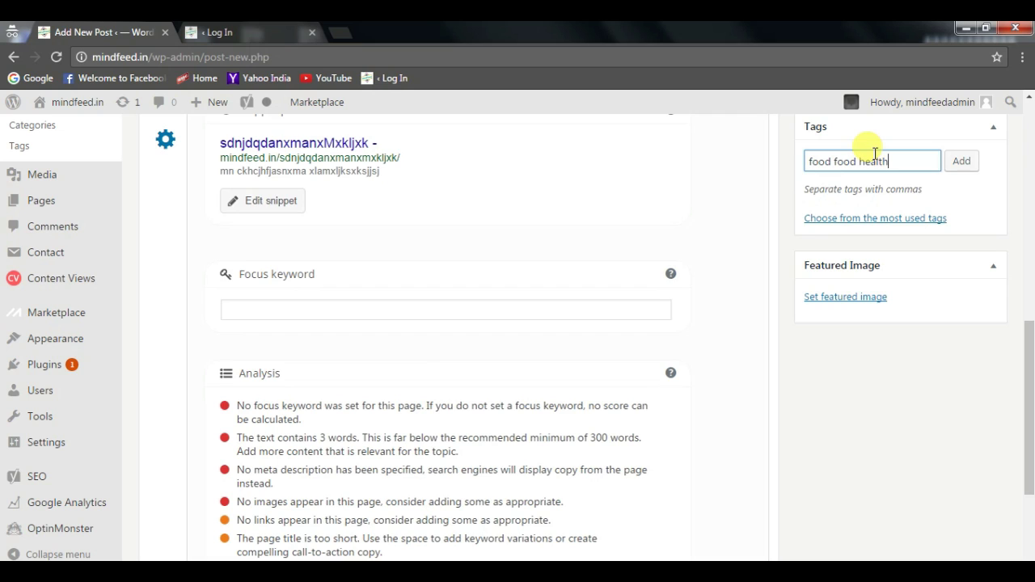
click(962, 161)
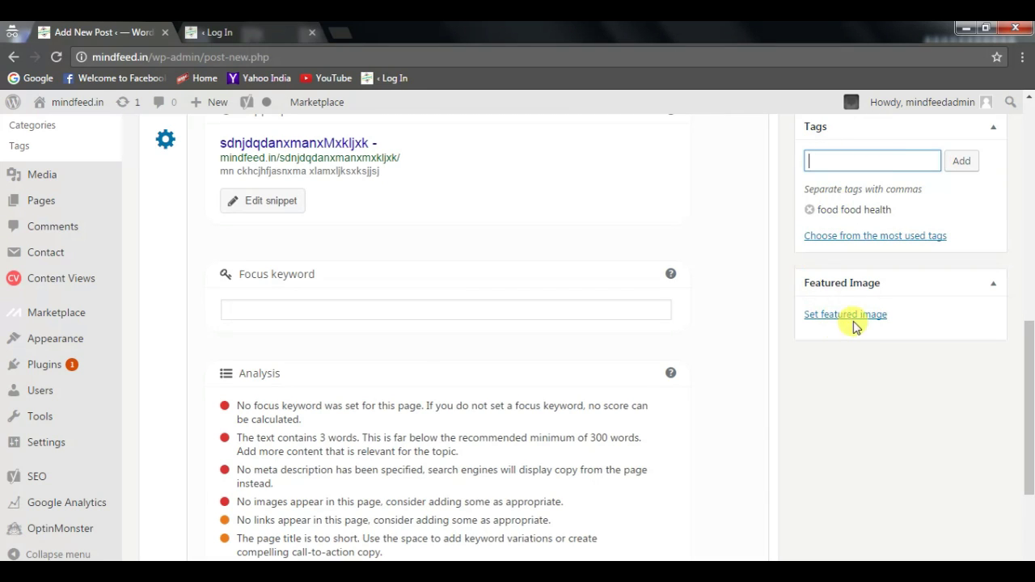
click(522, 351)
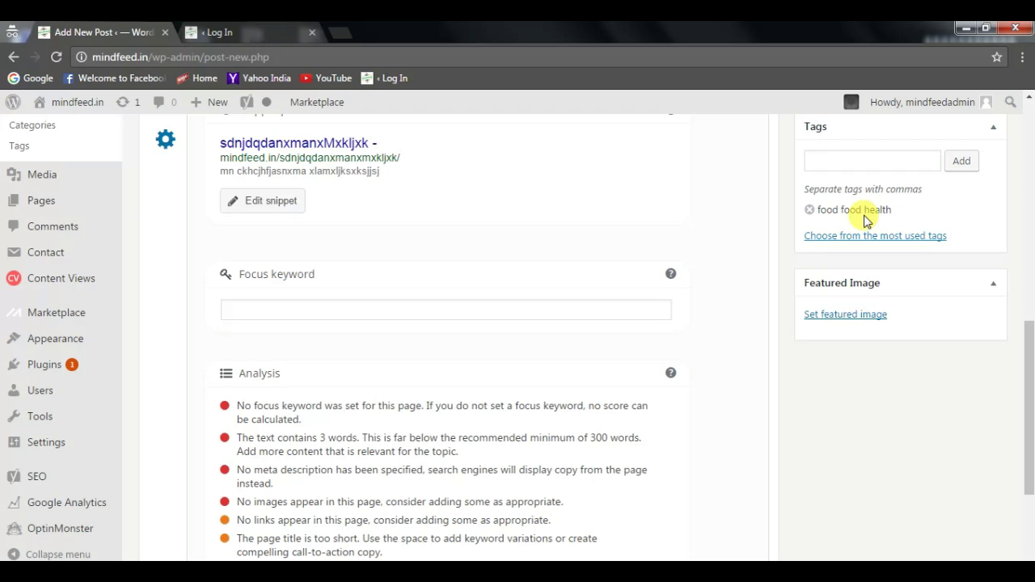
scroll(864, 220, up, 3)
scroll(864, 220, up, 1)
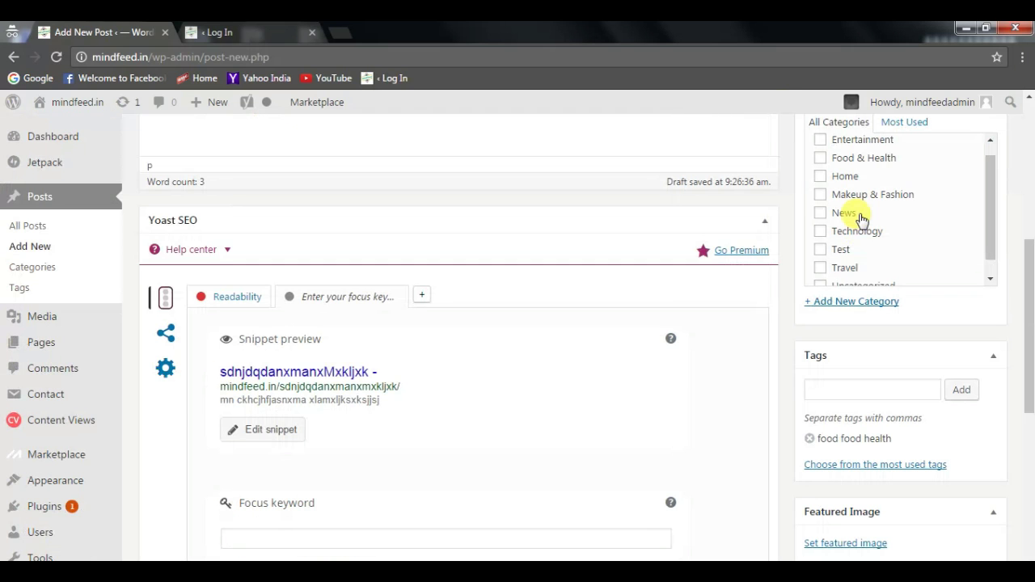
scroll(861, 219, up, 1)
click(820, 171)
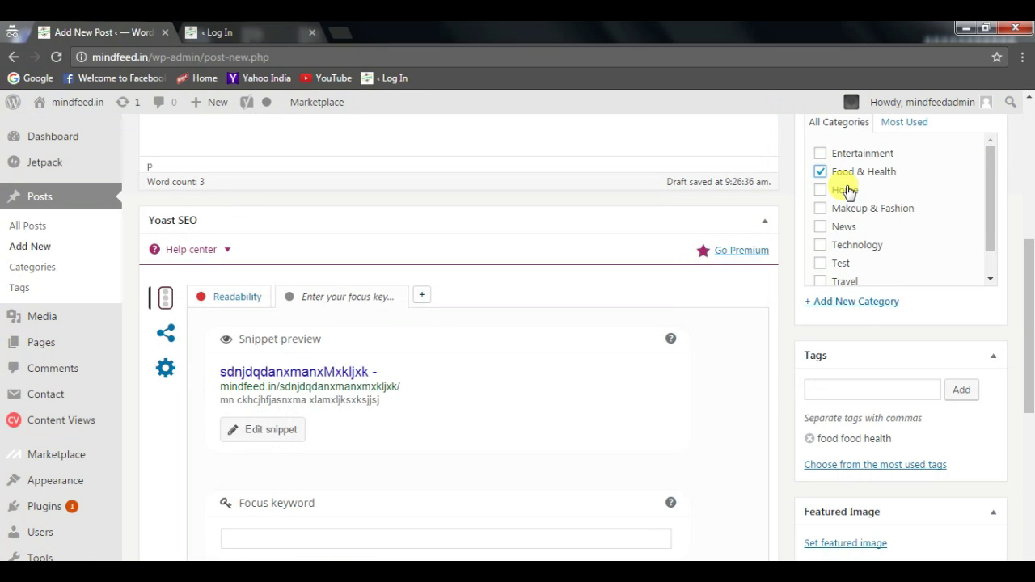
click(822, 172)
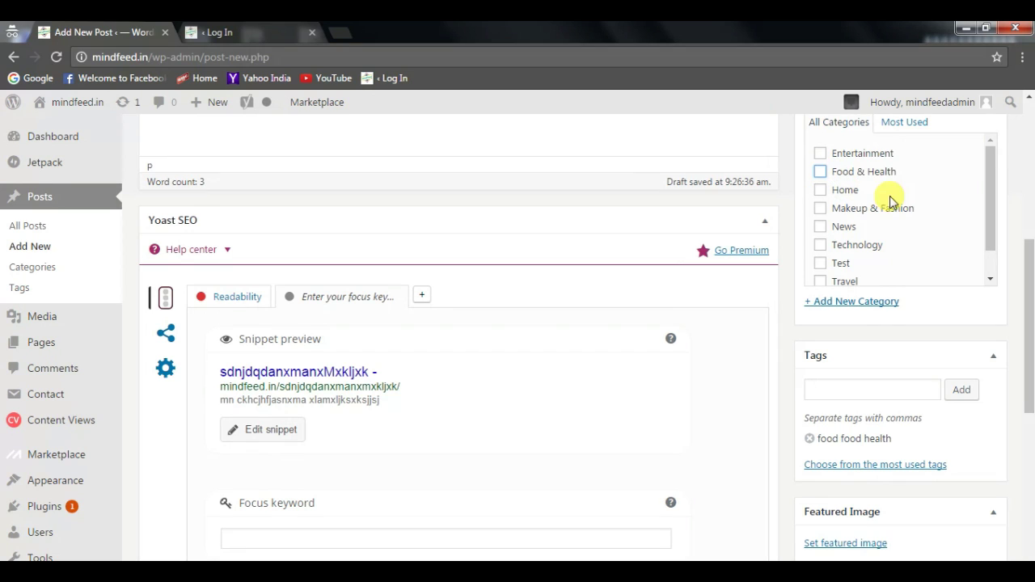
scroll(947, 255, up, 3)
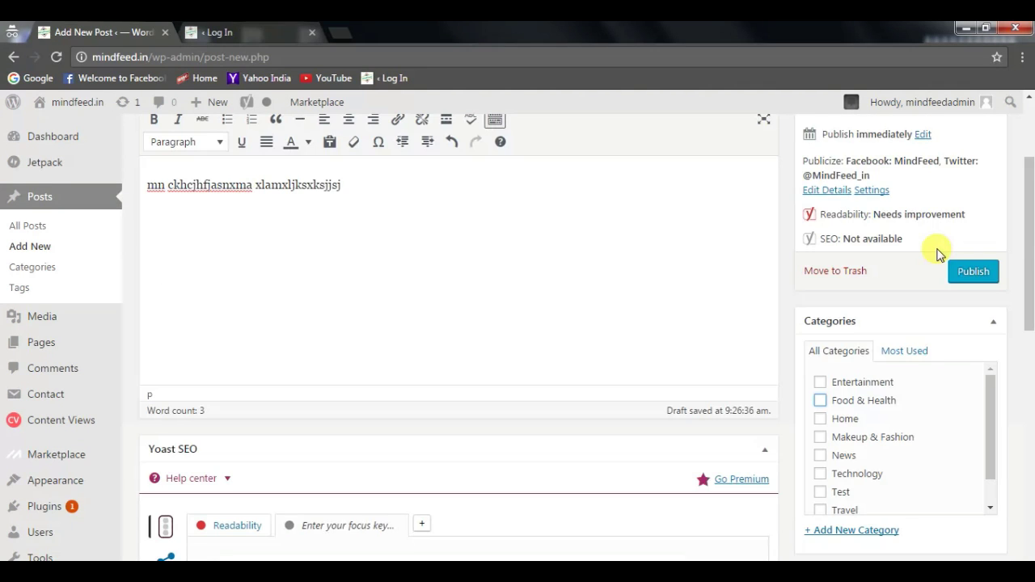
scroll(938, 254, up, 2)
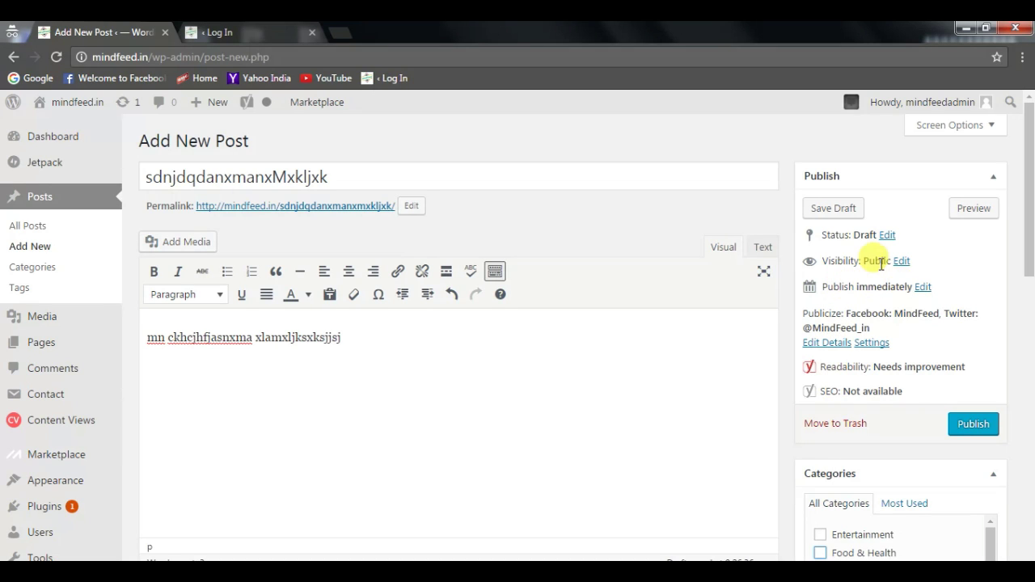
click(901, 262)
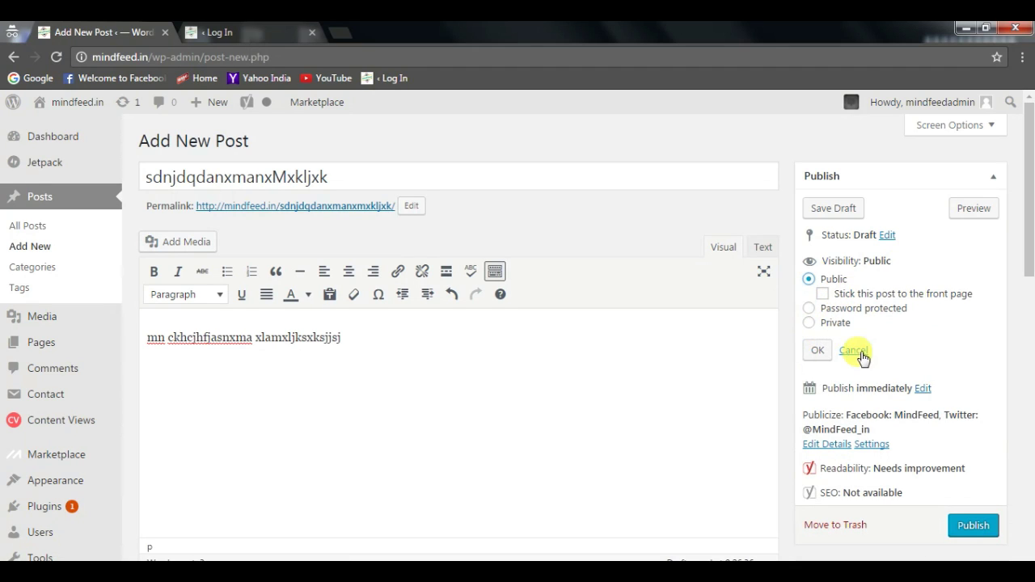
click(854, 350)
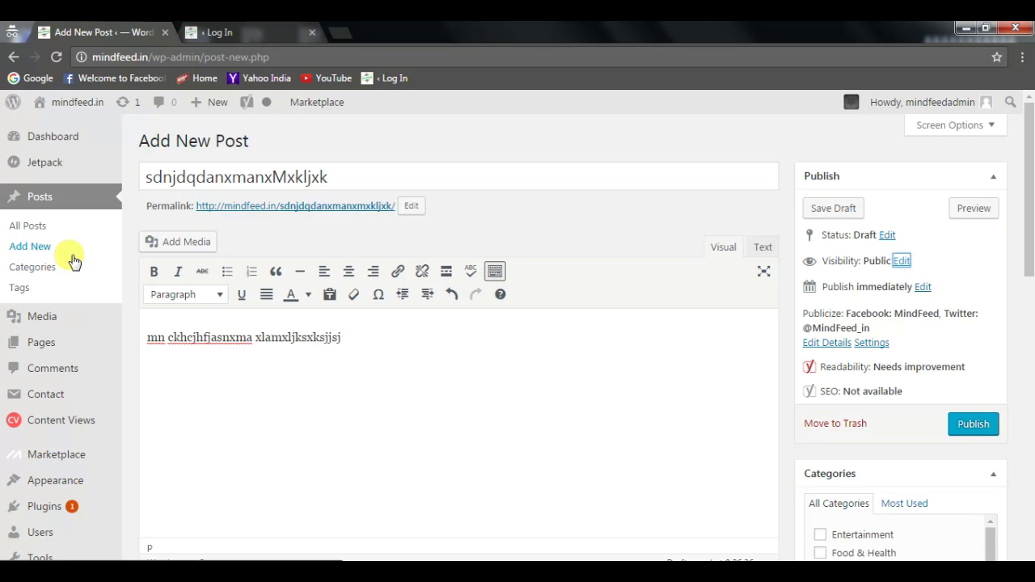
- Leave the unsaved post editor and open Content Views > Add New
click(93, 422)
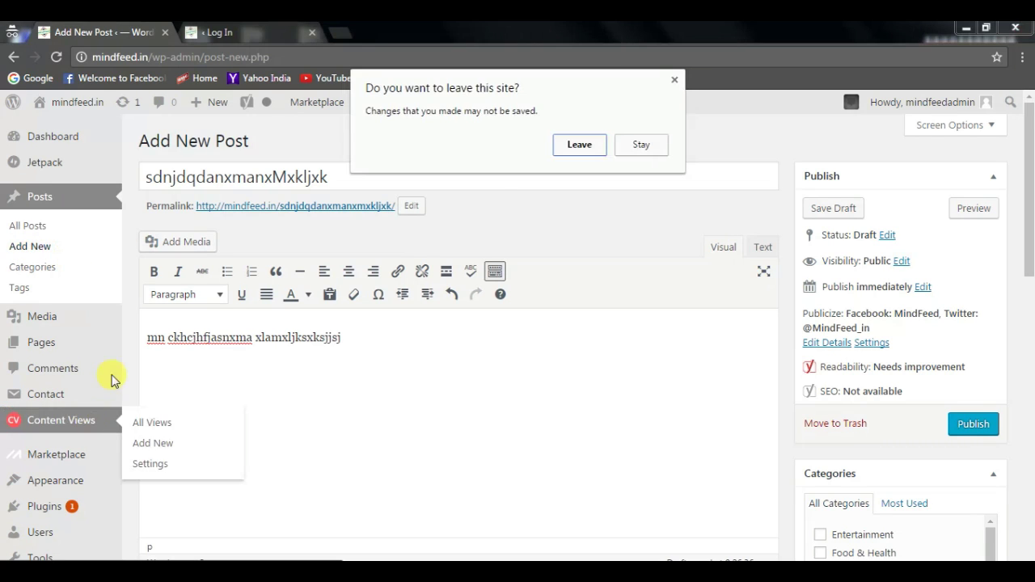
click(582, 143)
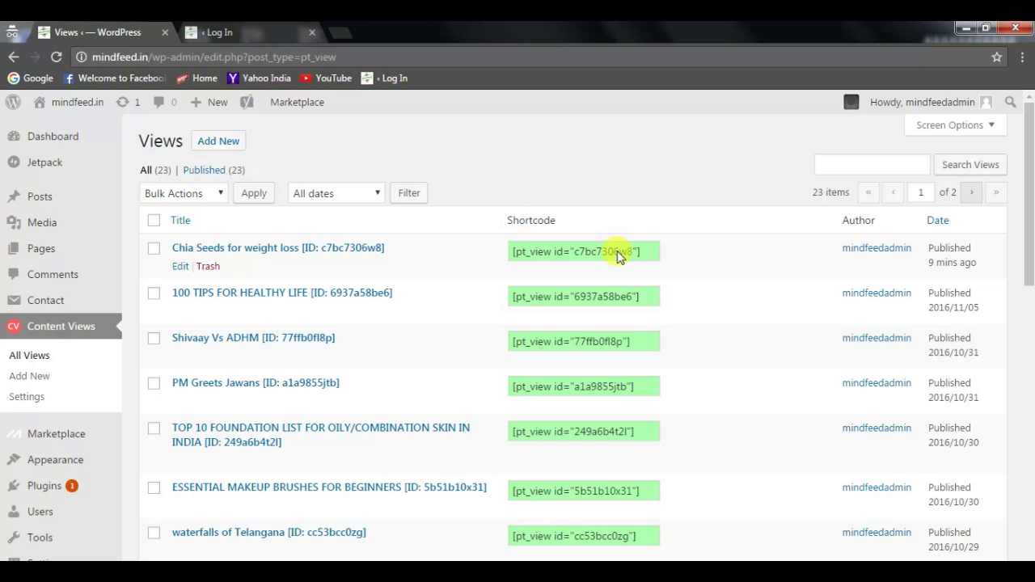
click(220, 149)
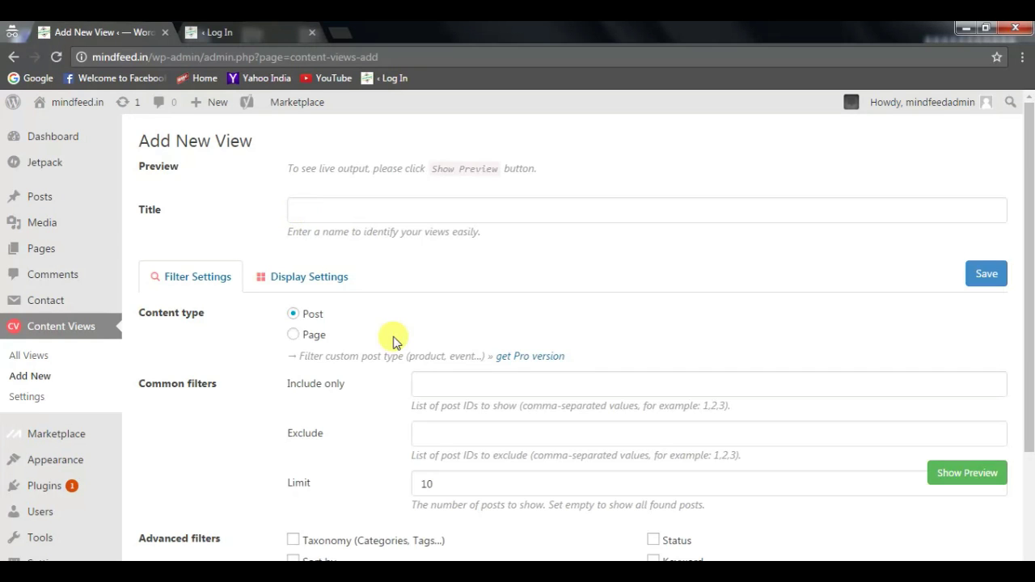
- Enter 'Chia Seeds' in the new view's Title field
scroll(683, 316, down, 2)
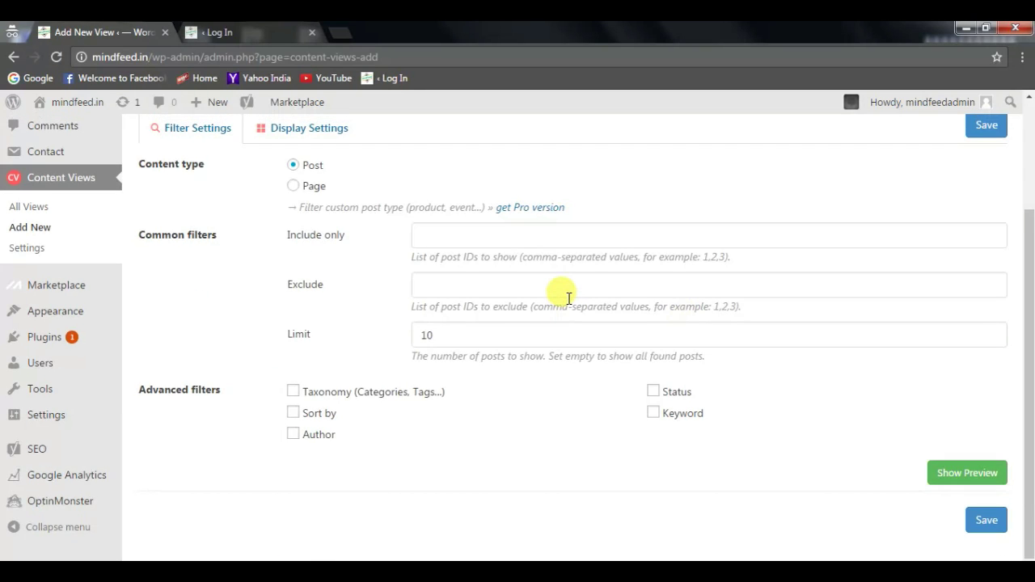
scroll(404, 207, up, 2)
click(403, 208)
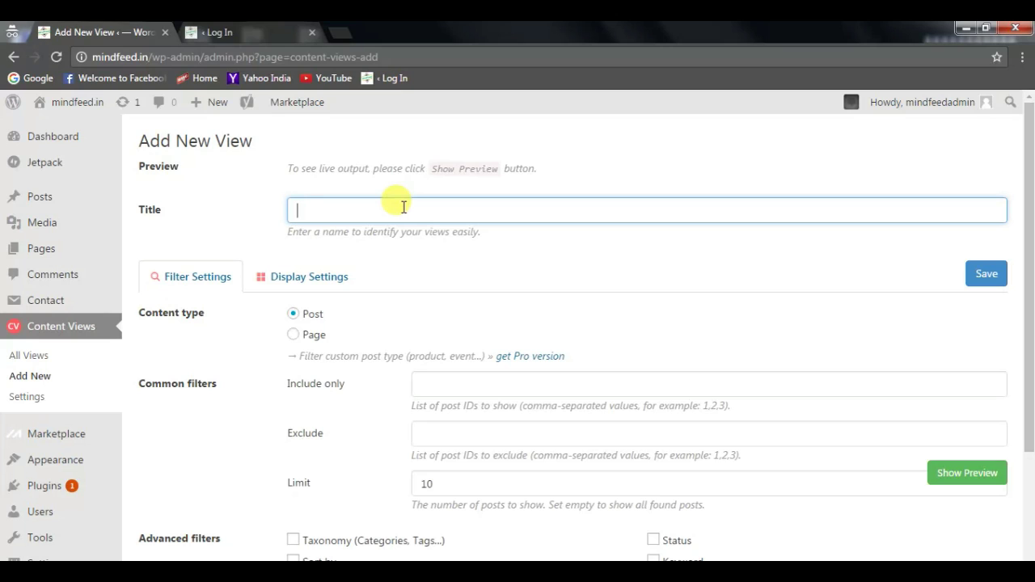
text(Chia S)
text(eeds)
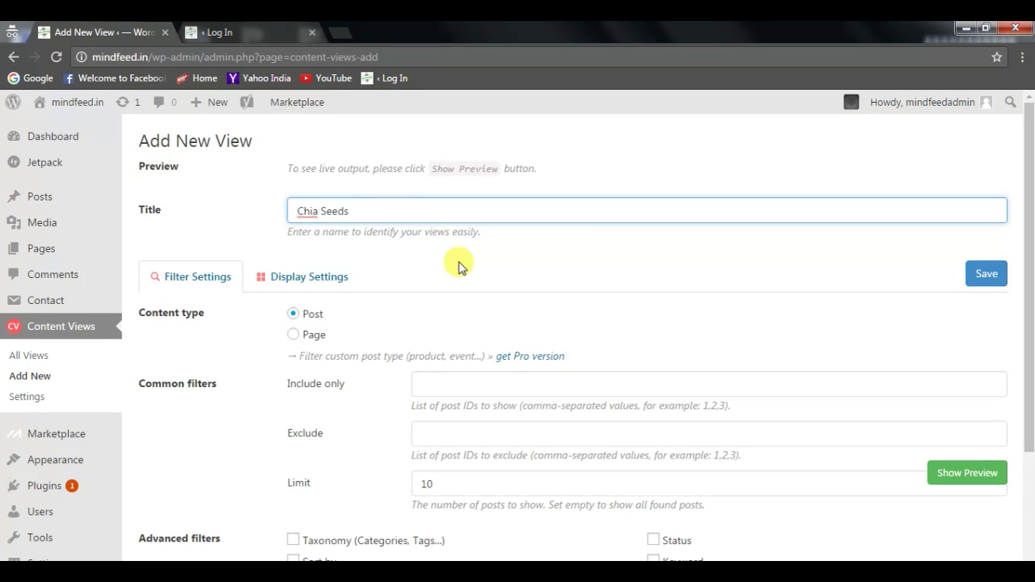
click(459, 267)
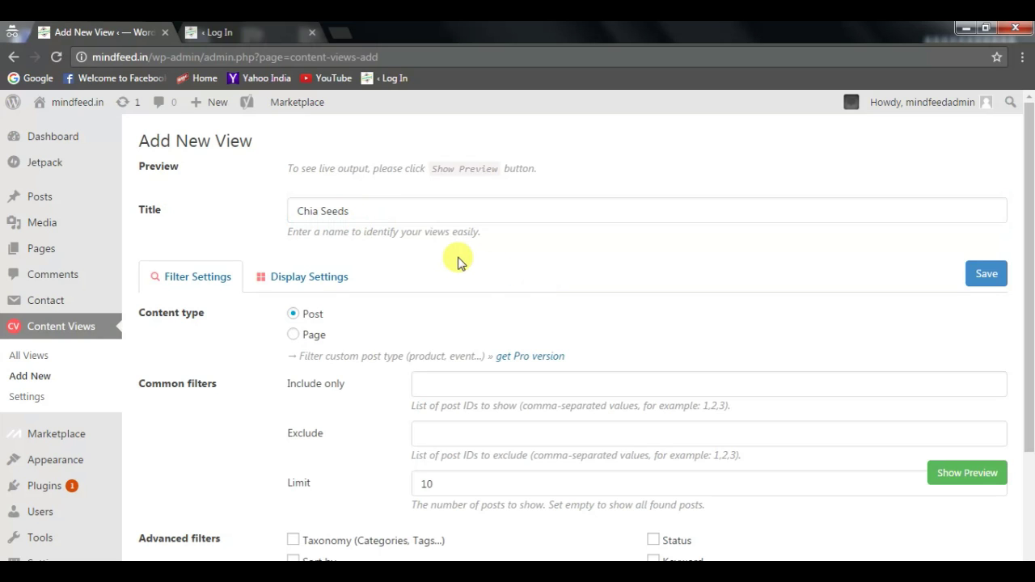
scroll(453, 289, down, 3)
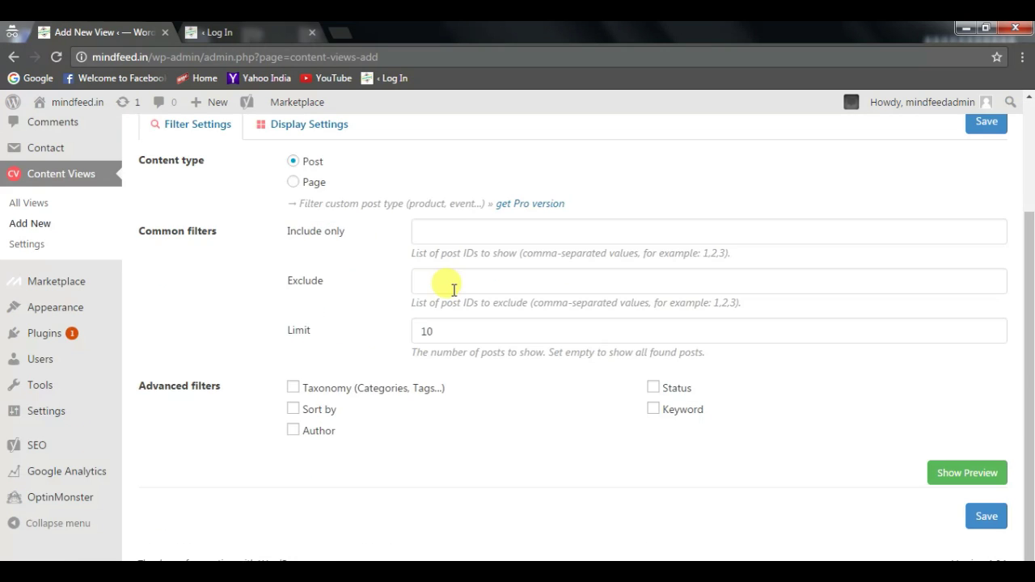
- Filter the new view by the Tag taxonomy using the term Food
click(293, 387)
scroll(292, 387, down, 3)
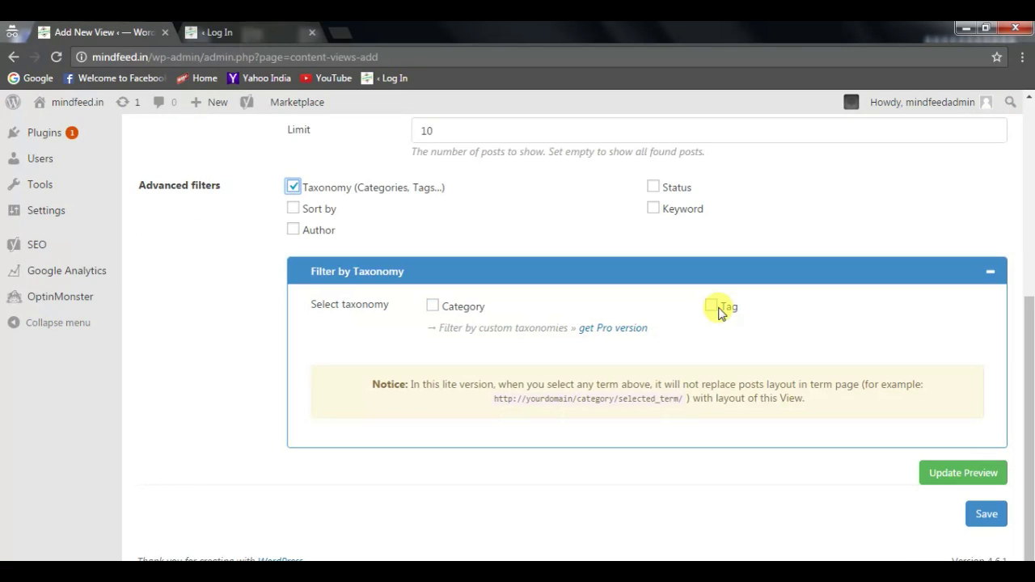
click(715, 310)
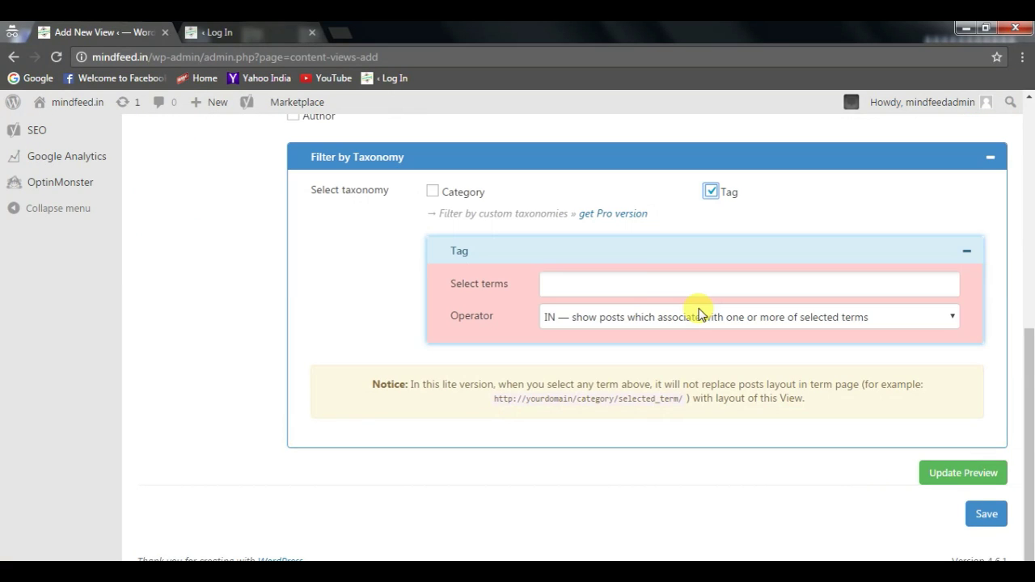
click(641, 288)
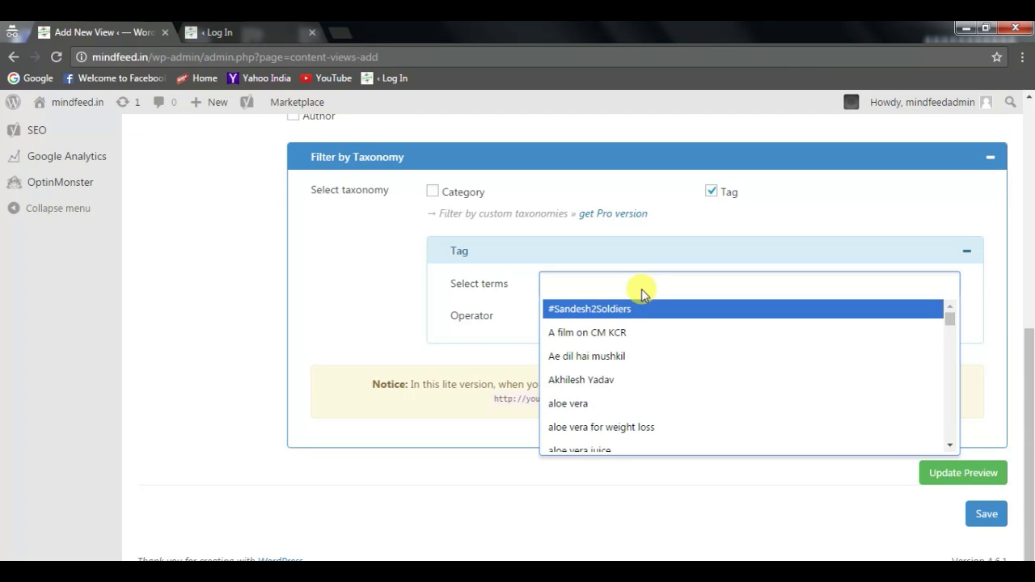
text(food)
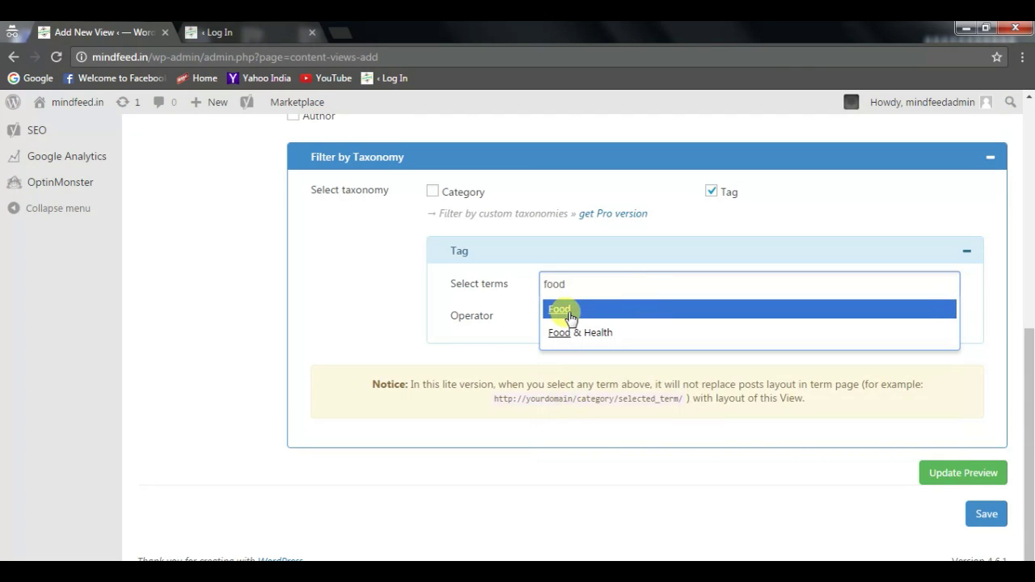
click(566, 318)
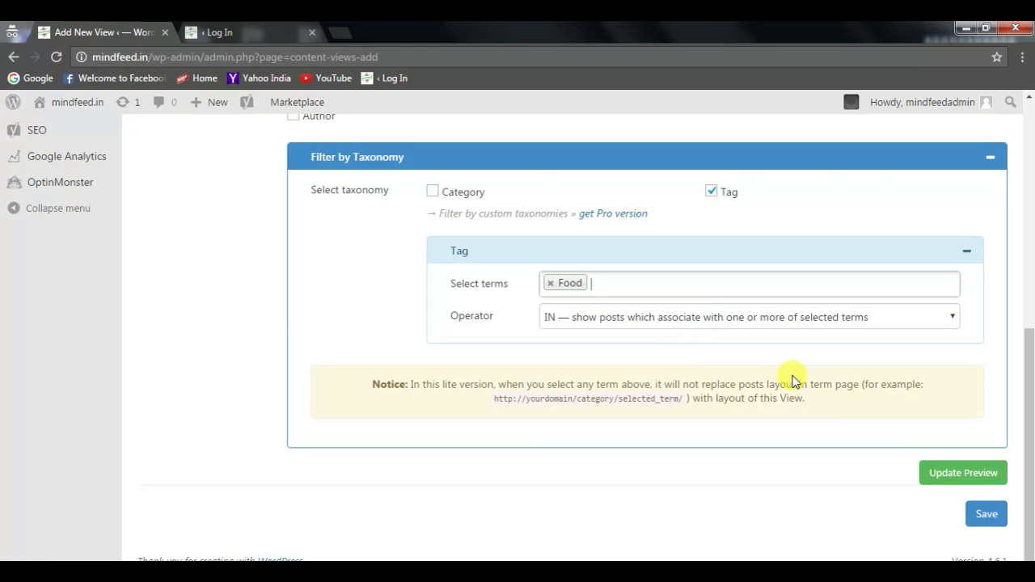
- Preview the Food-tagged posts, then leave the view unsaved for the views list
scroll(792, 380, up, 2)
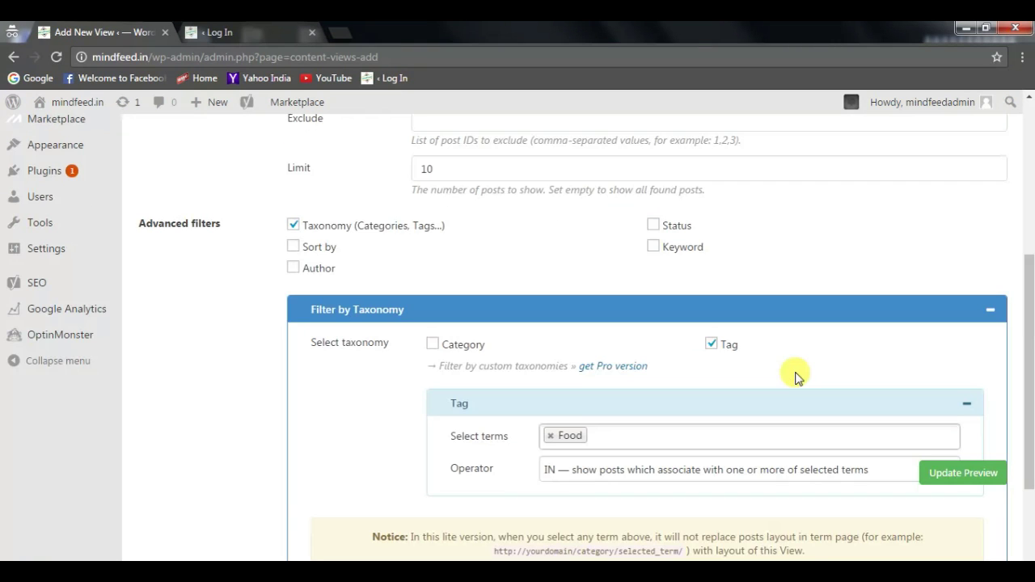
click(955, 476)
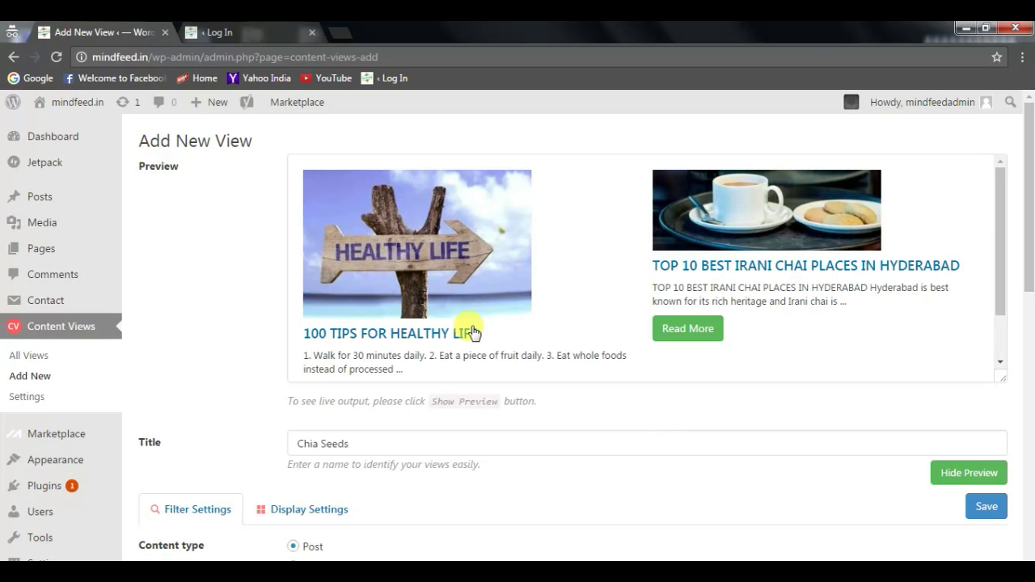
scroll(879, 325, down, 3)
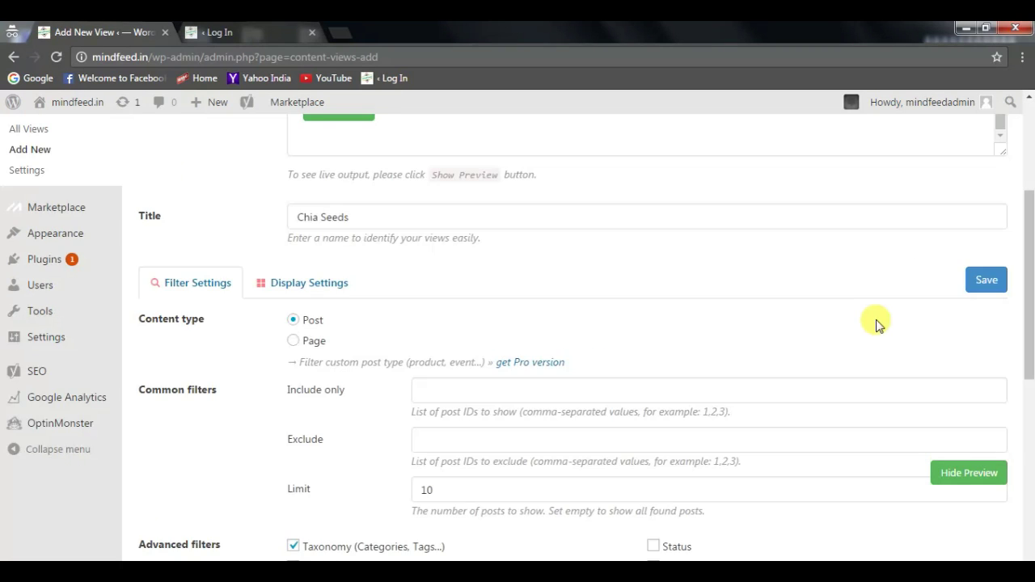
scroll(879, 324, down, 3)
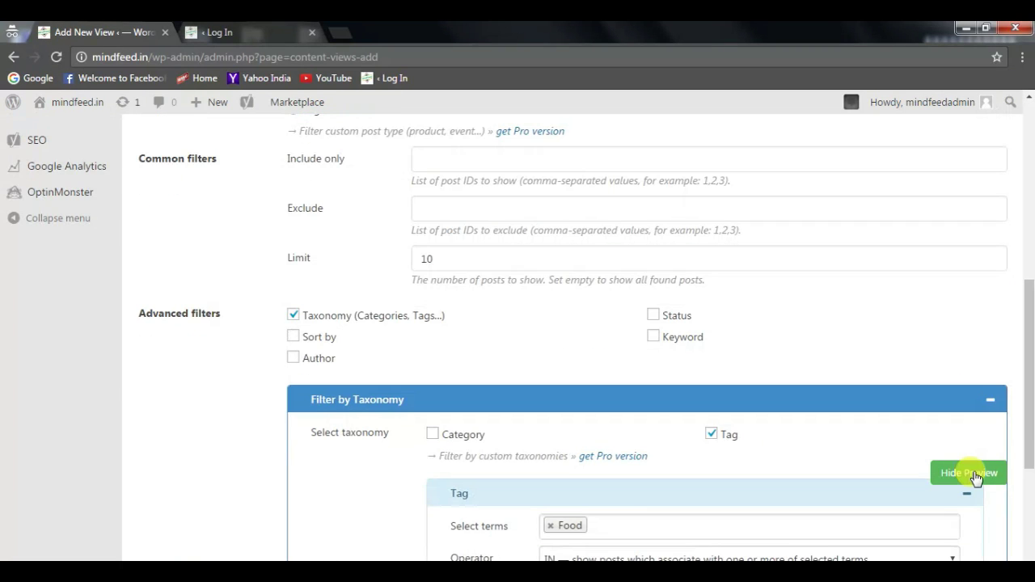
click(977, 476)
scroll(947, 514, down, 2)
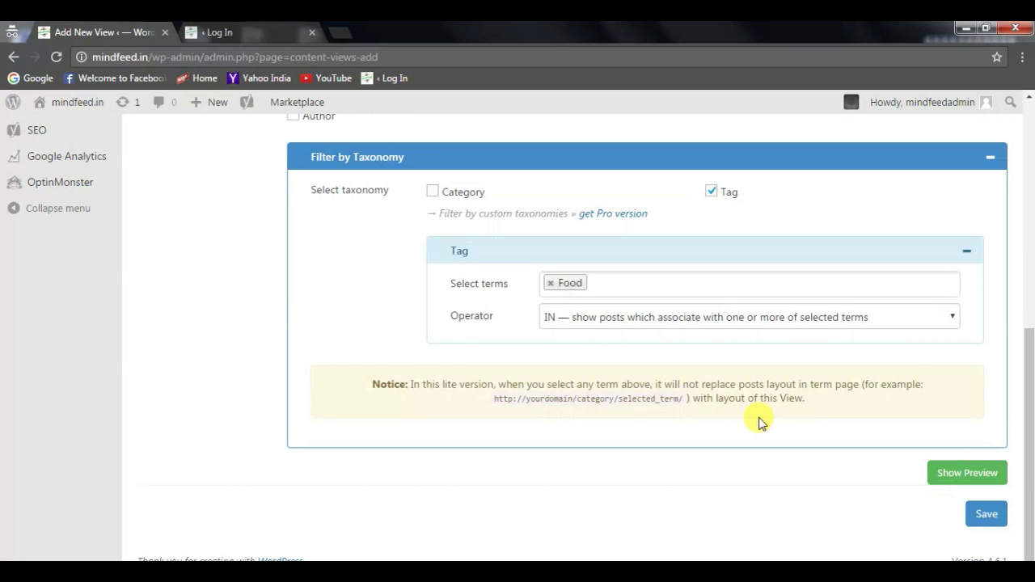
scroll(756, 388, up, 8)
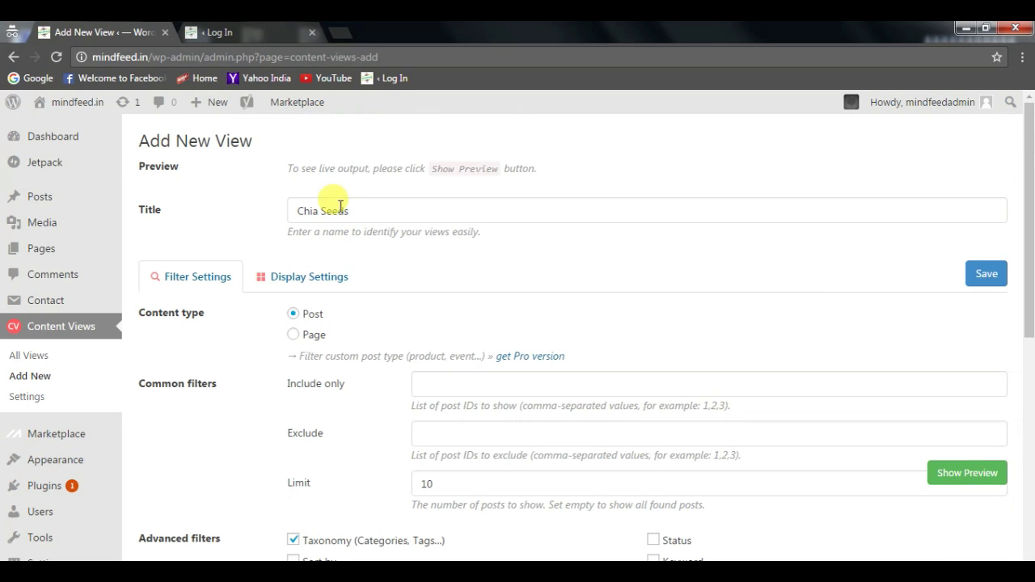
click(67, 333)
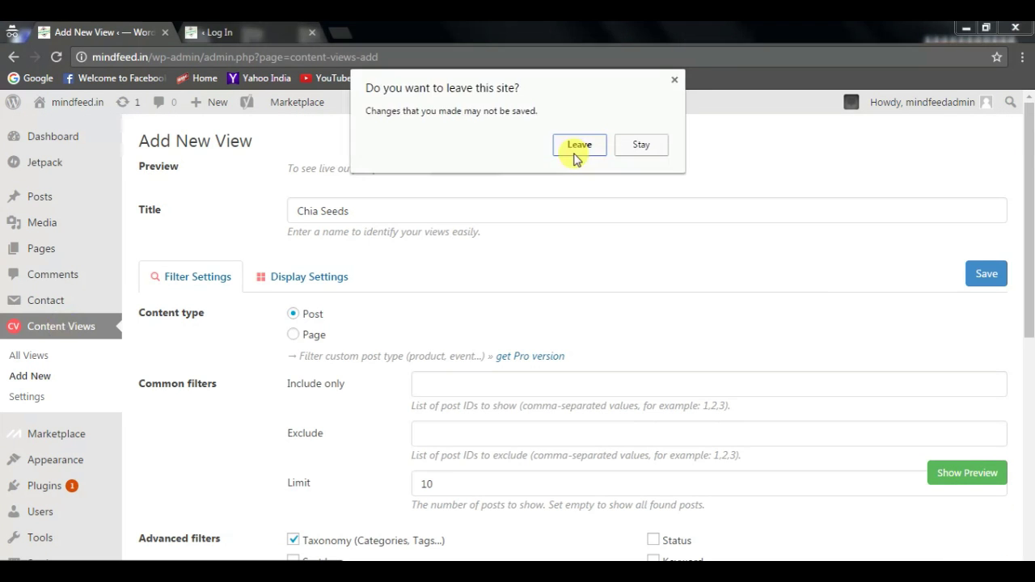
click(573, 145)
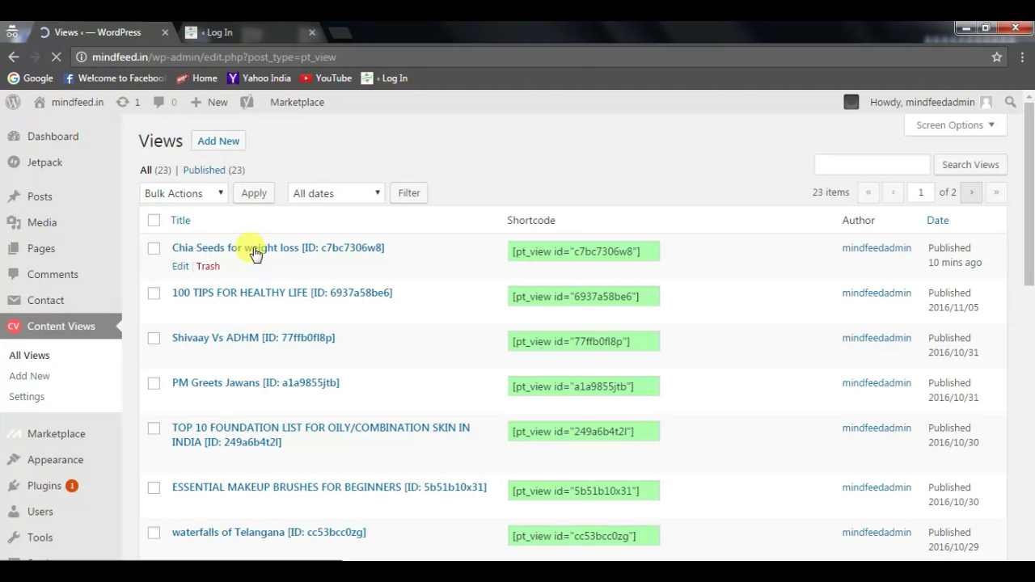
- Open the 'Chia Seeds for weight loss' view and preview its Chia Seeds-tagged post
click(307, 247)
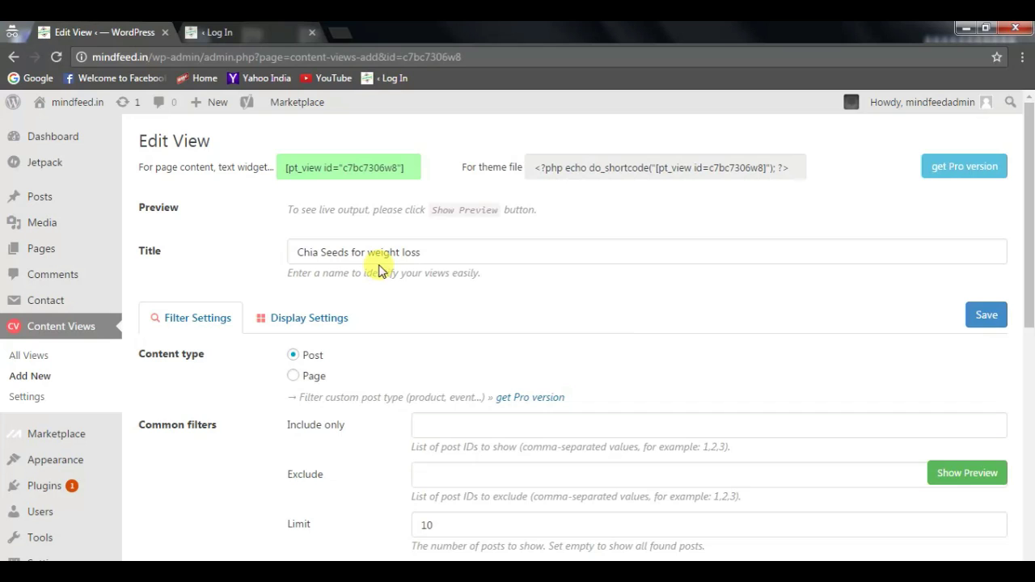
scroll(585, 478, down, 5)
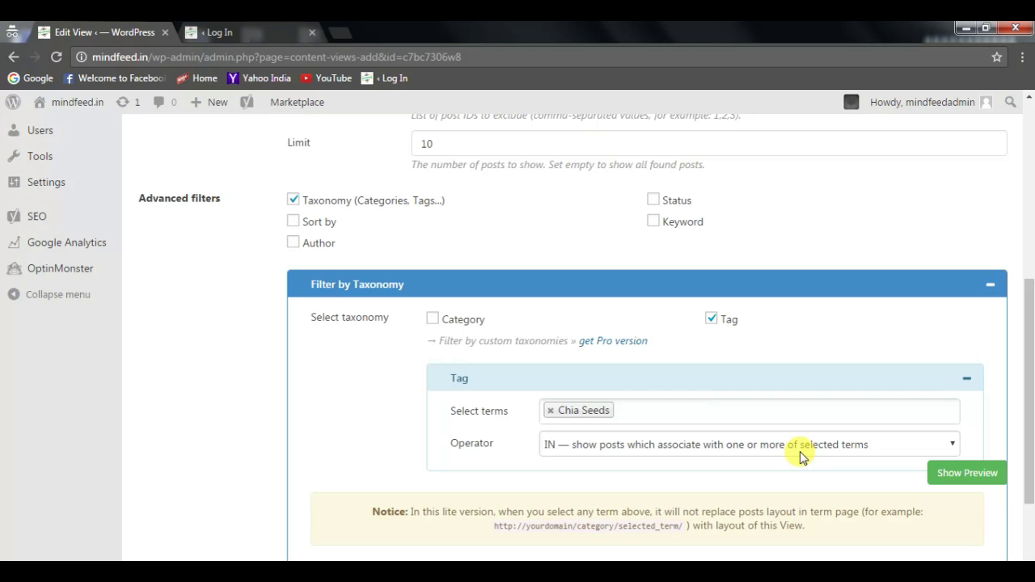
click(968, 472)
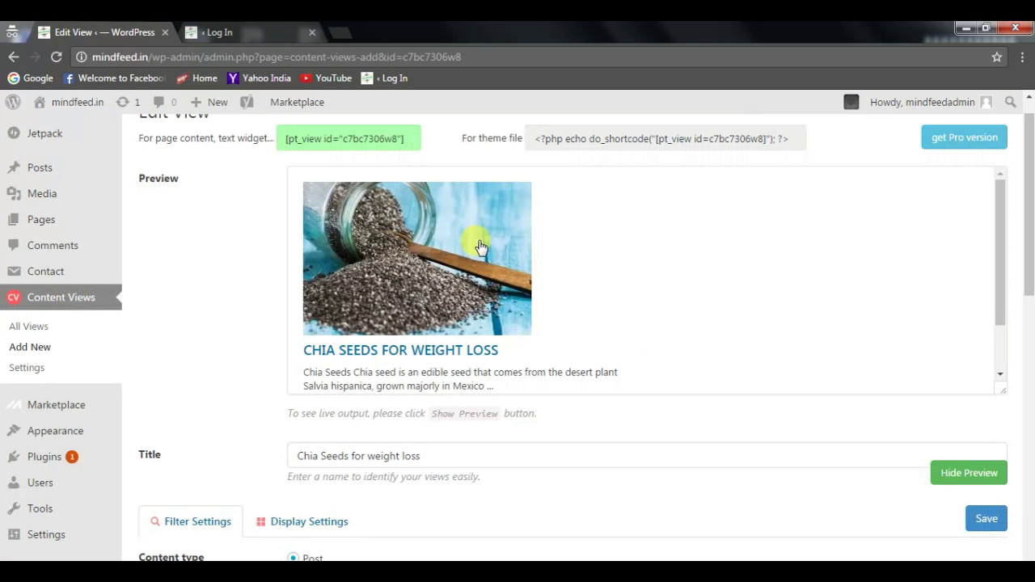
click(963, 479)
scroll(896, 477, down, 4)
scroll(896, 477, down, 3)
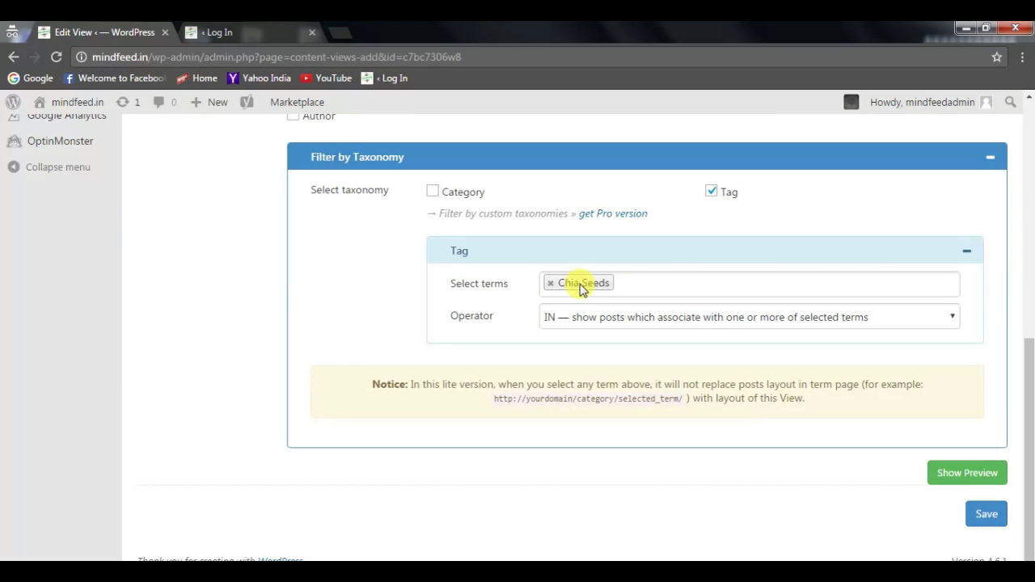
- Copy the Chia Seeds view's shortcode [pt_view id="c7bc7306w8"] from the views list
scroll(426, 206, up, 15)
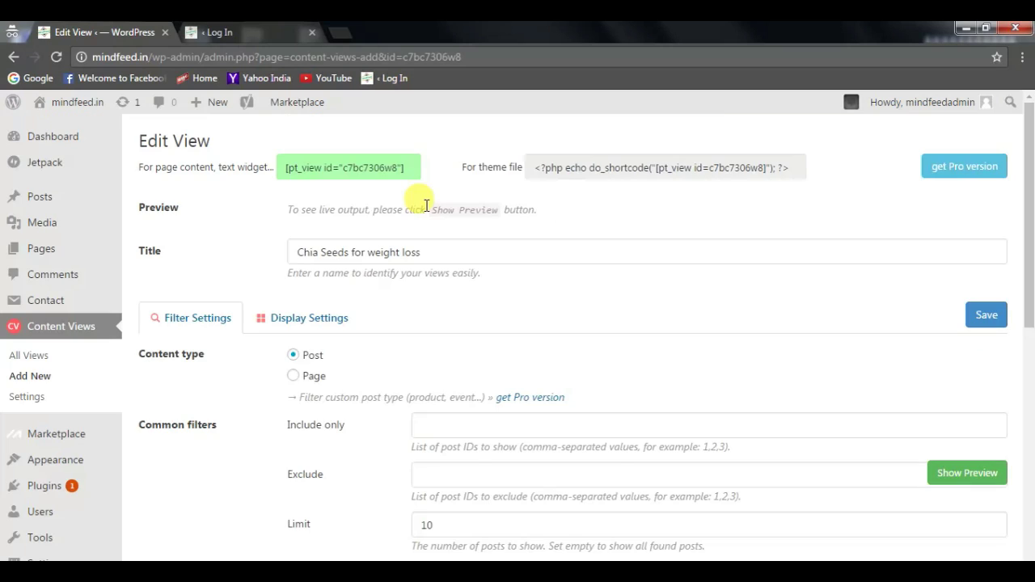
click(333, 173)
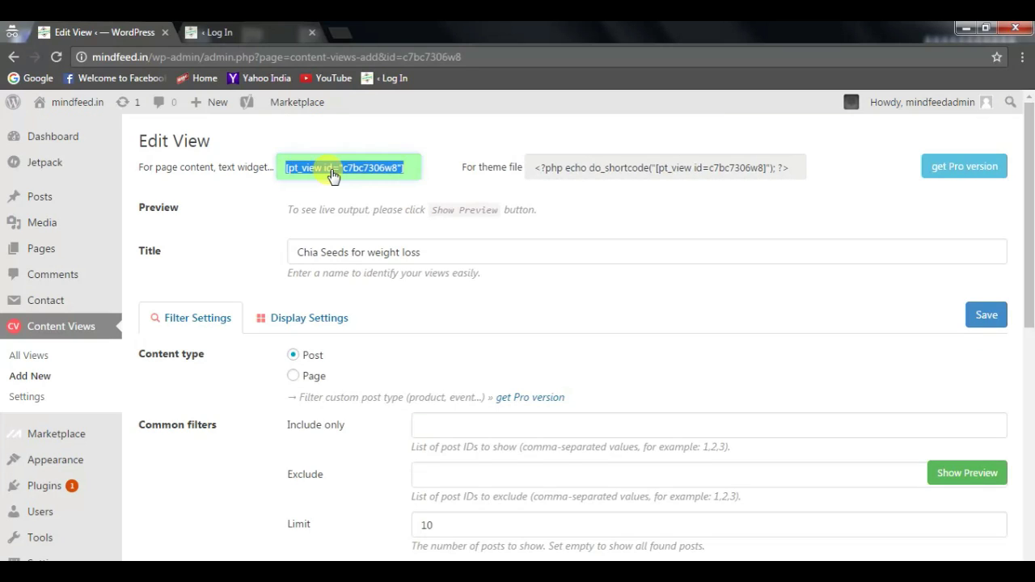
right_click(338, 177)
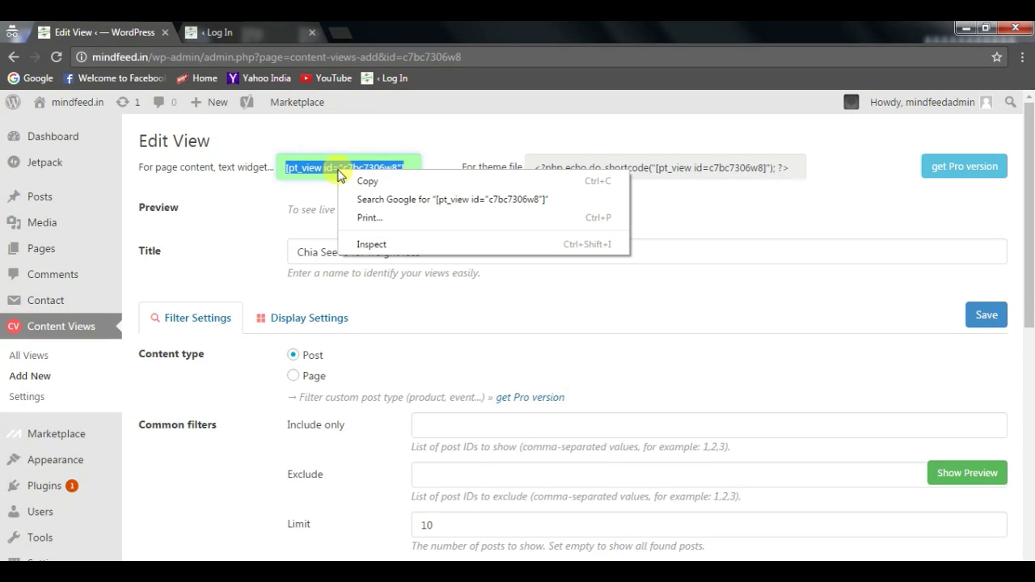
click(364, 182)
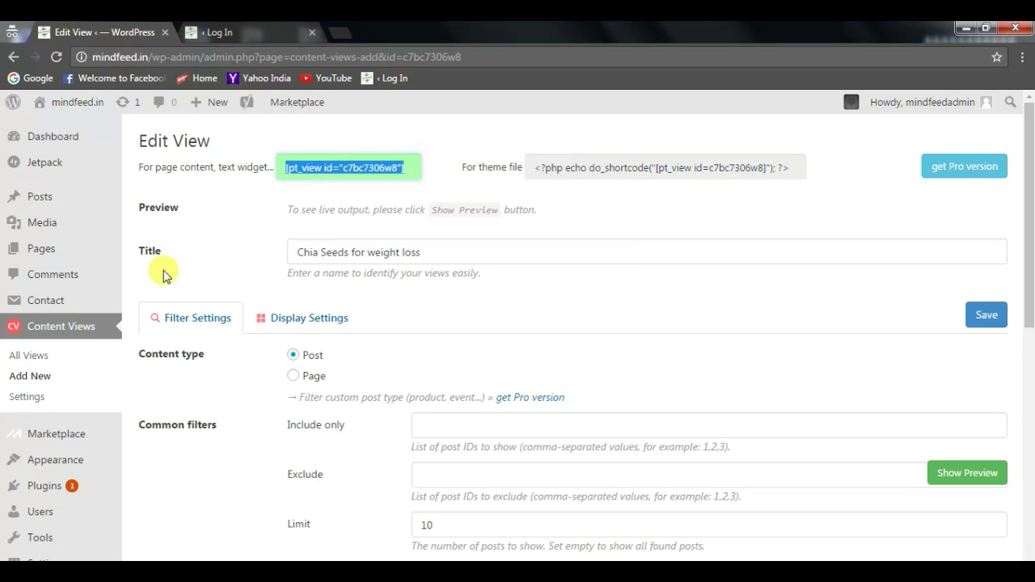
click(343, 234)
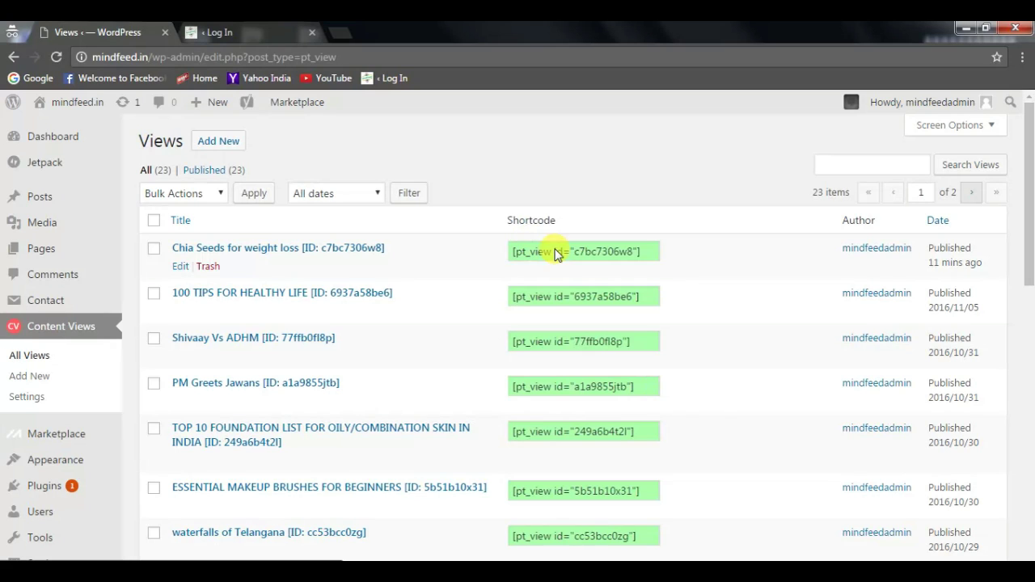
right_click(555, 250)
click(542, 257)
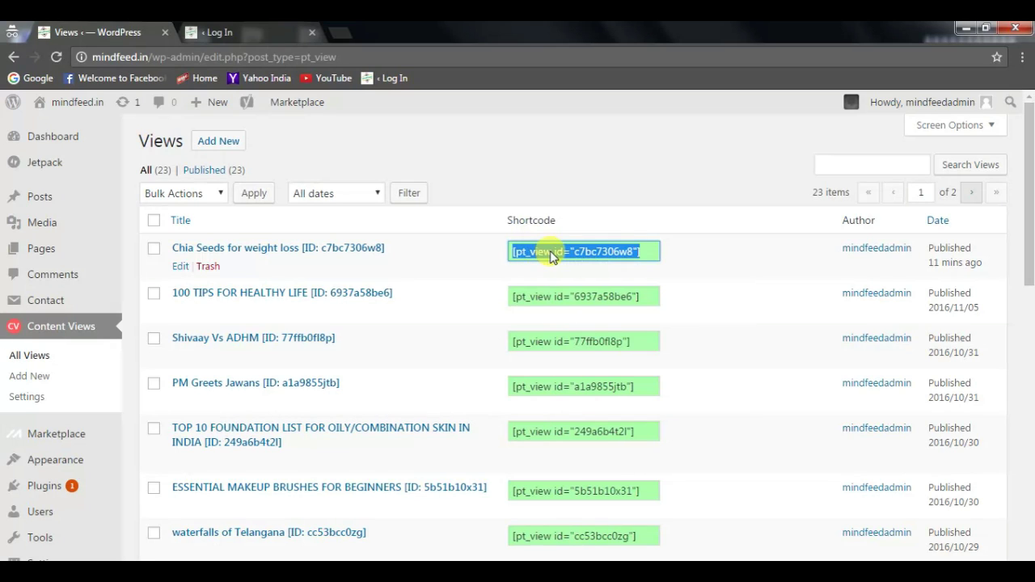
right_click(554, 257)
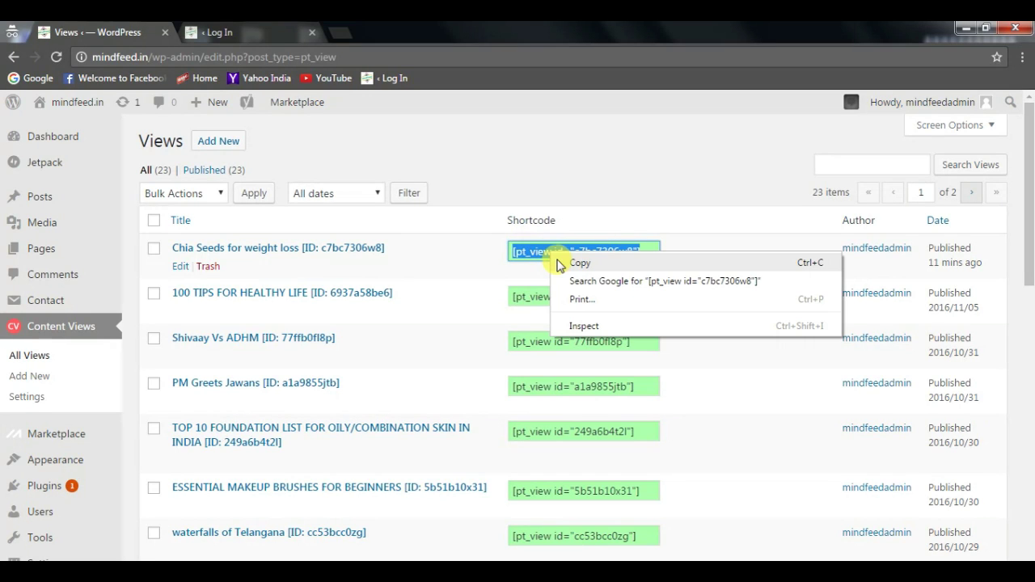
click(575, 263)
mouse_move(41, 248)
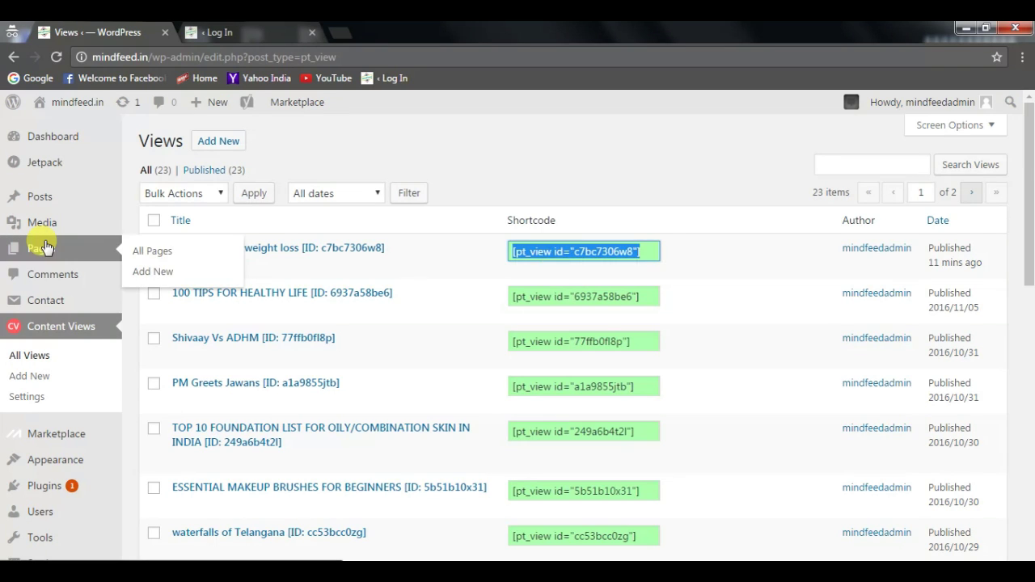
- Paste the Chia Seeds shortcode on a new line atop the Food & Health page and update it
click(46, 248)
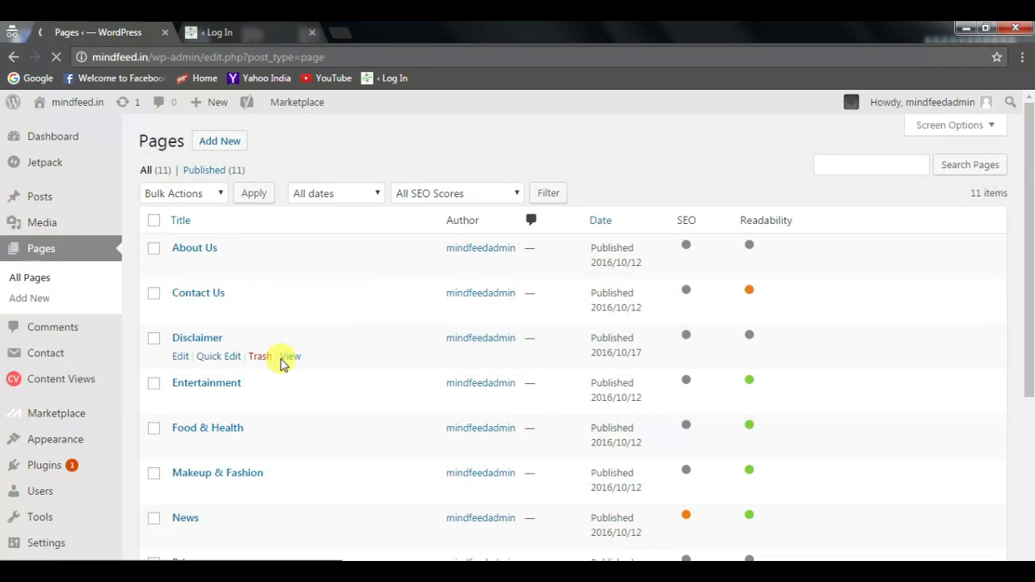
click(198, 429)
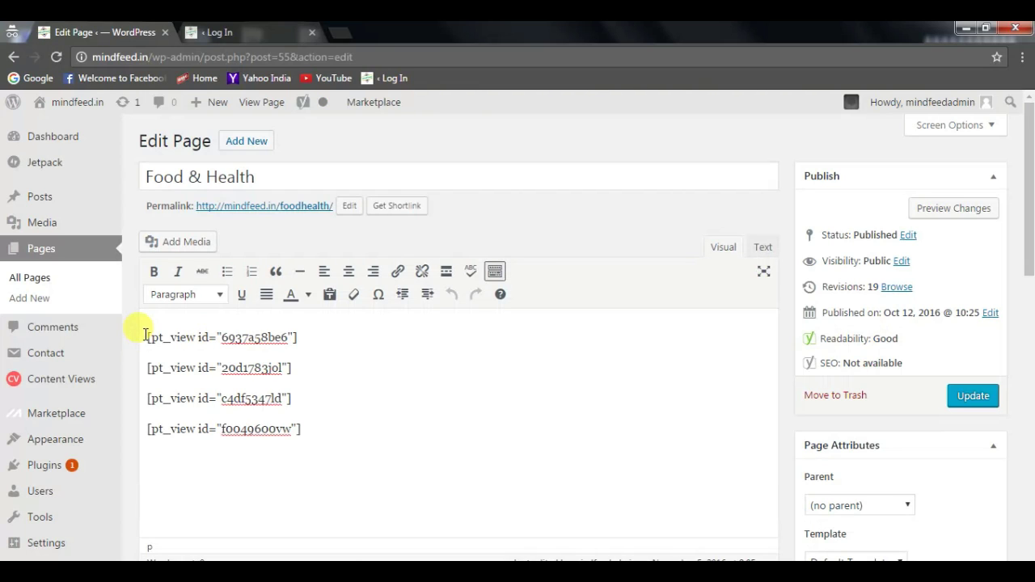
key(Return)
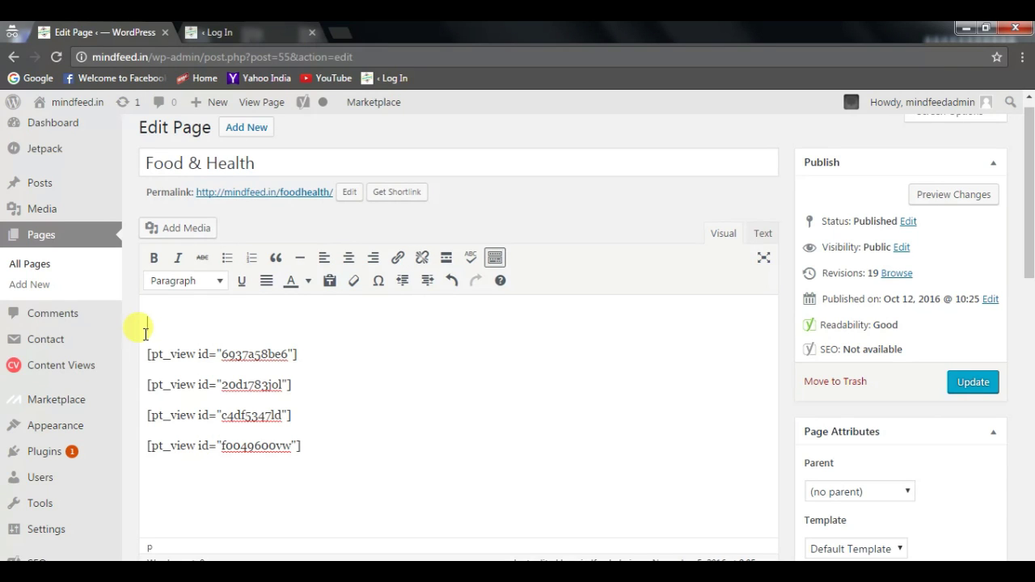
key(ctrl+v)
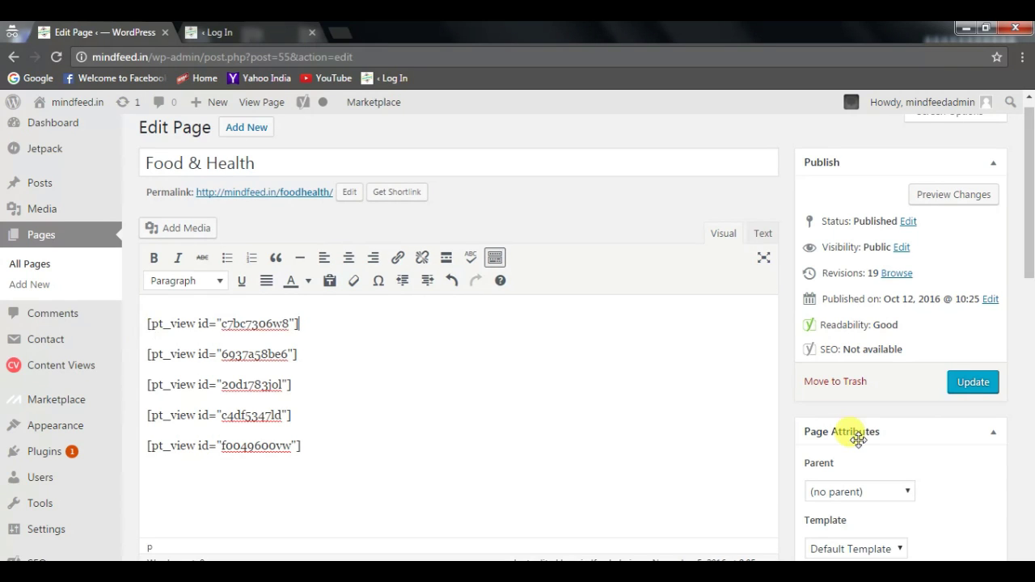
click(995, 380)
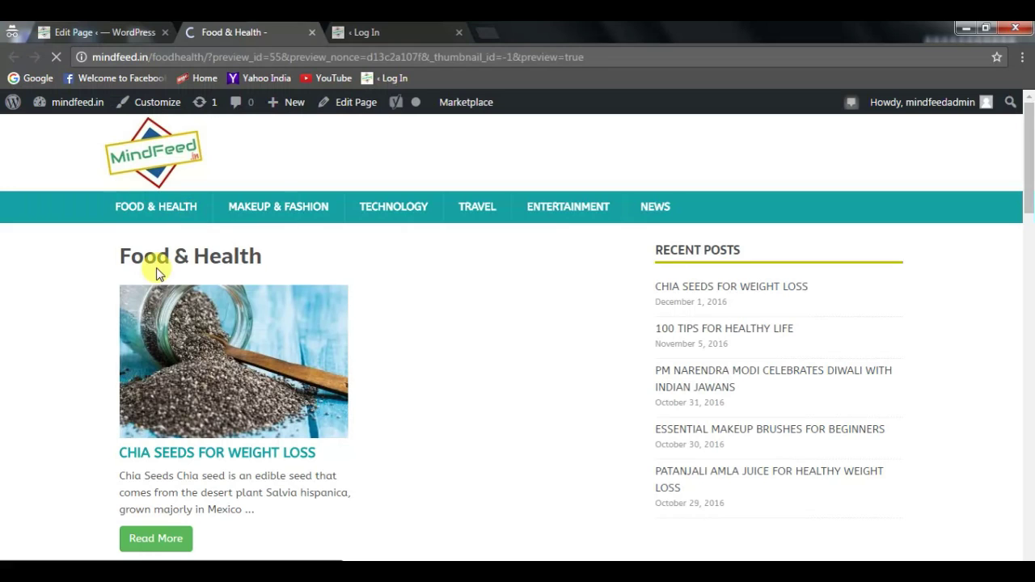
- Read the Chia Seeds for Weight Loss post from the live Food & Health page, then return
scroll(172, 376, down, 2)
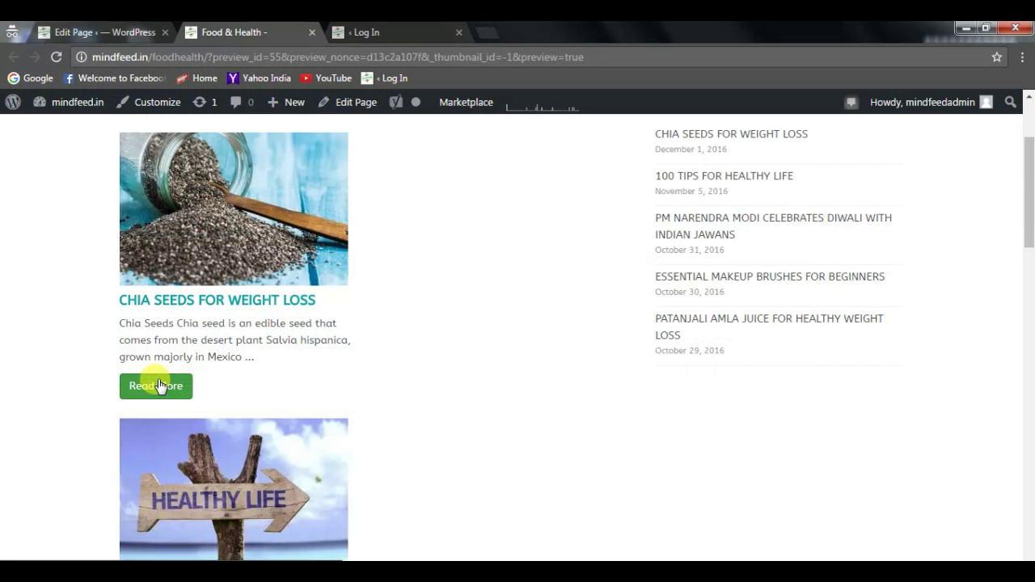
click(160, 387)
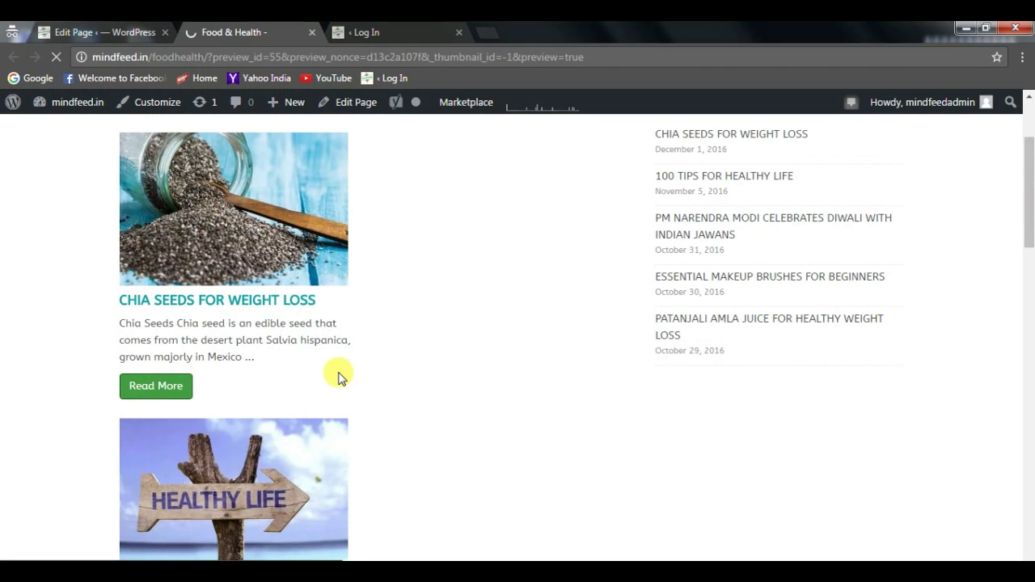
scroll(456, 297, down, 1)
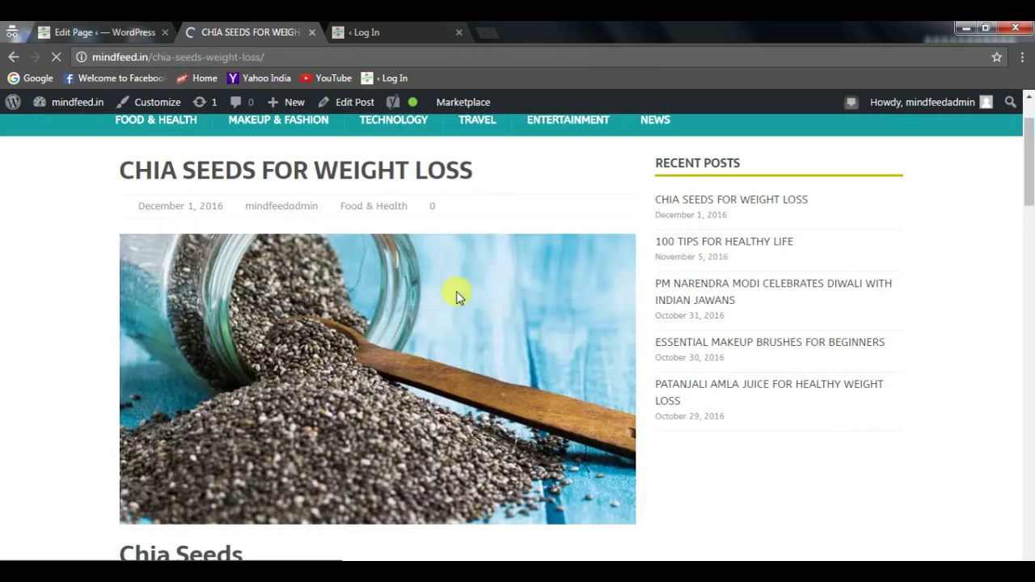
scroll(455, 297, down, 5)
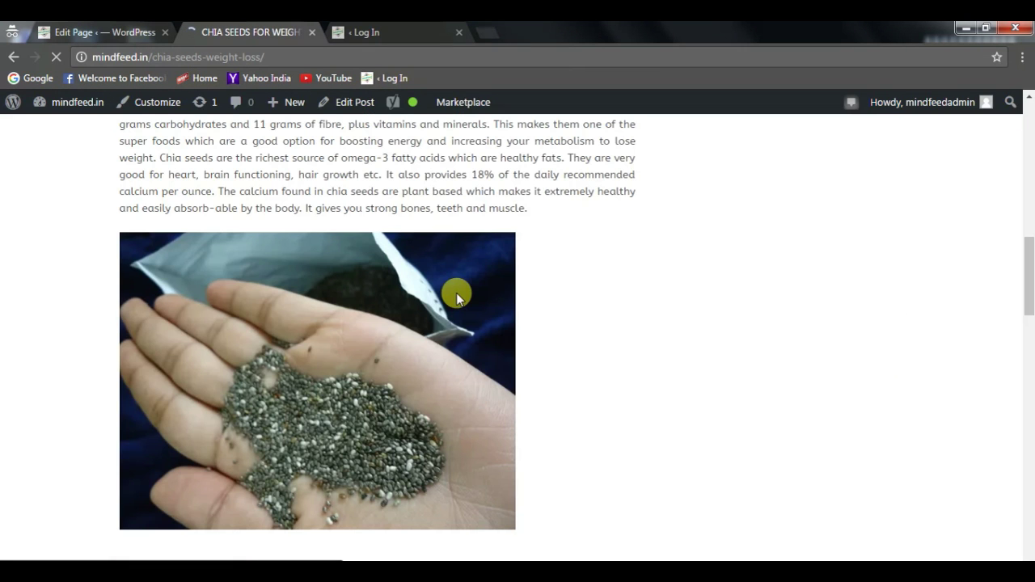
scroll(457, 297, down, 10)
scroll(456, 299, up, 4)
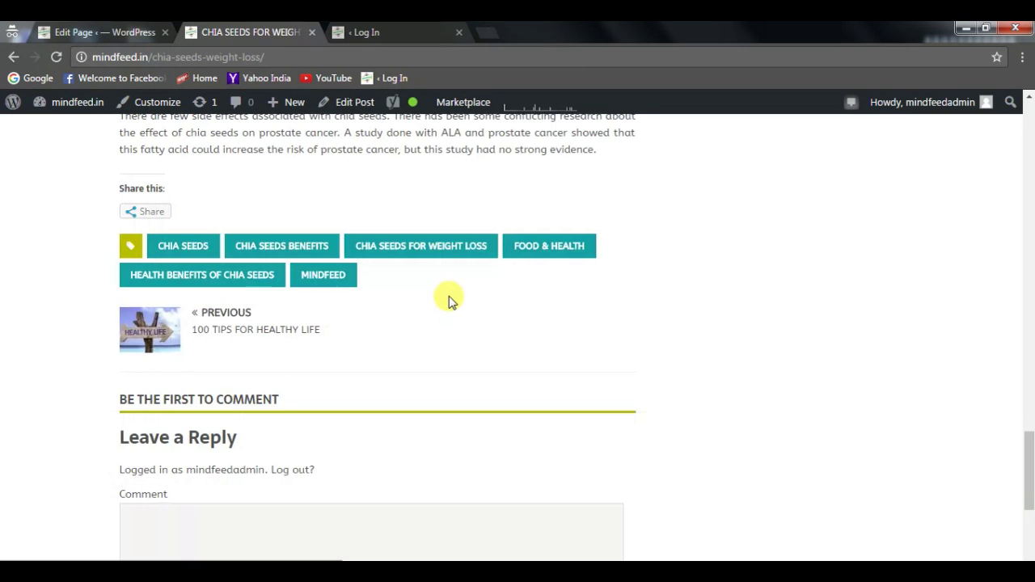
scroll(453, 300, up, 5)
scroll(450, 301, up, 5)
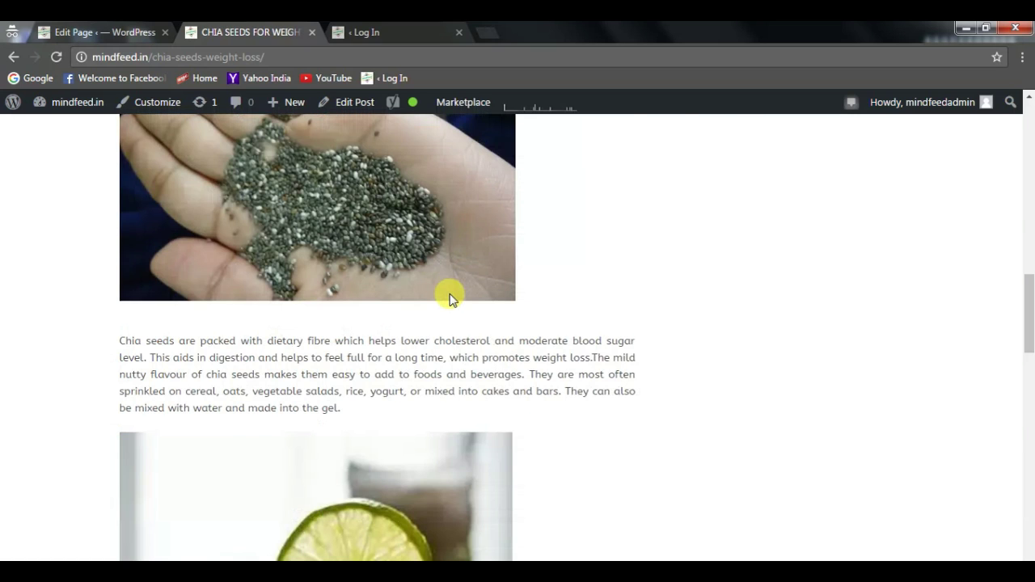
scroll(450, 296, up, 6)
scroll(450, 292, up, 3)
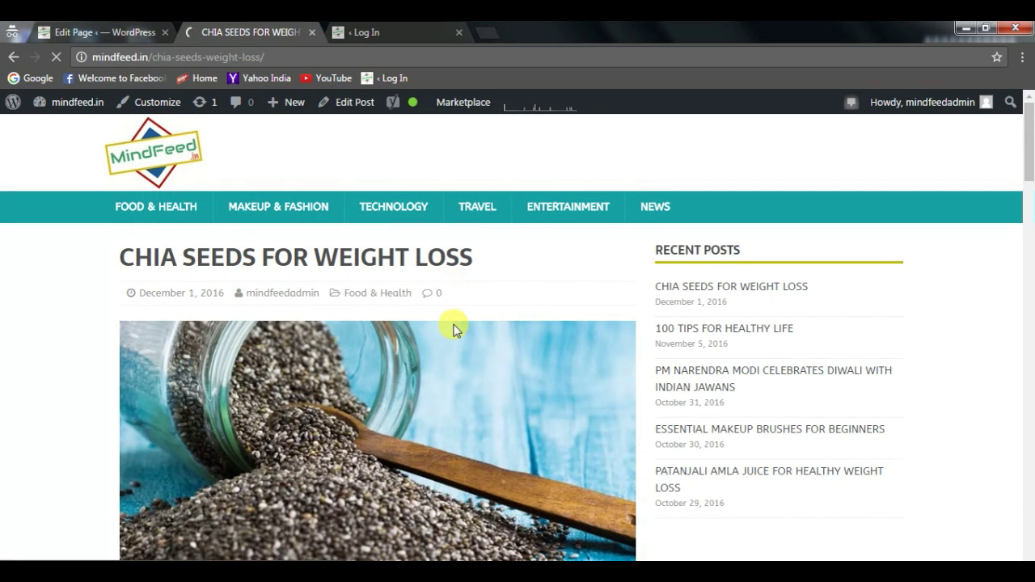
key(F5)
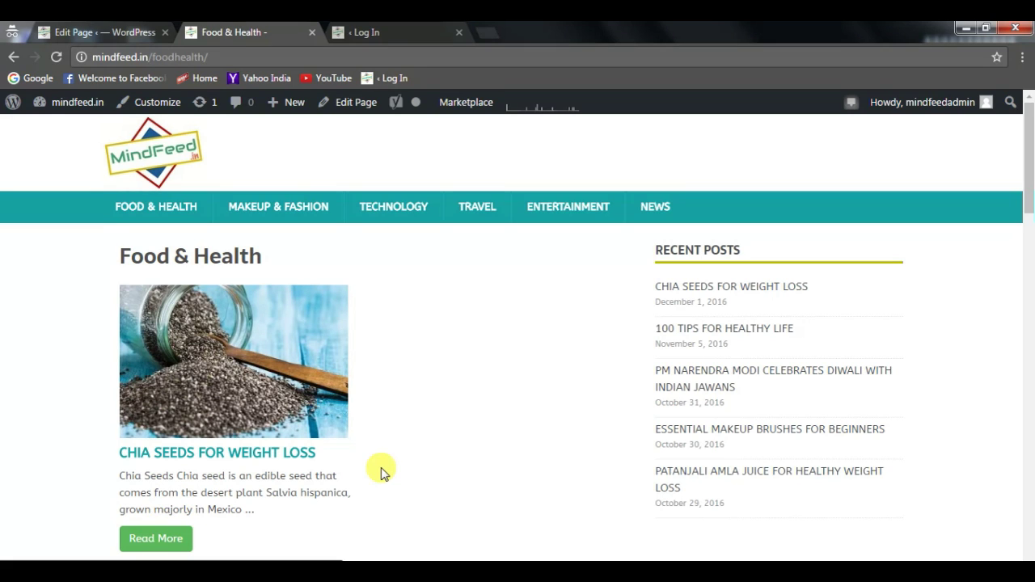
- Reopen the Chia Seeds for Weight Loss post and review its body, tags and reply form
click(133, 543)
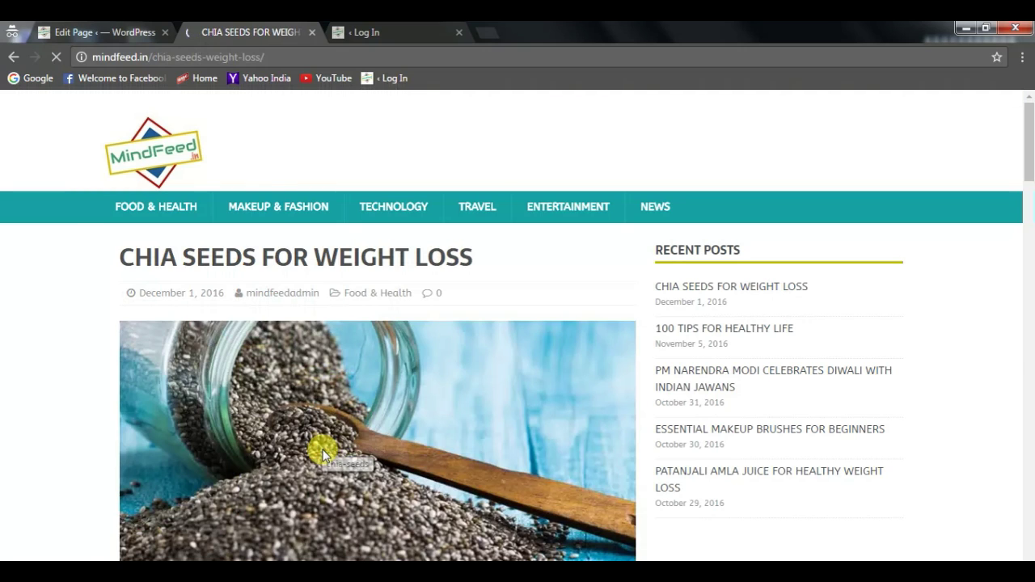
scroll(322, 455, down, 10)
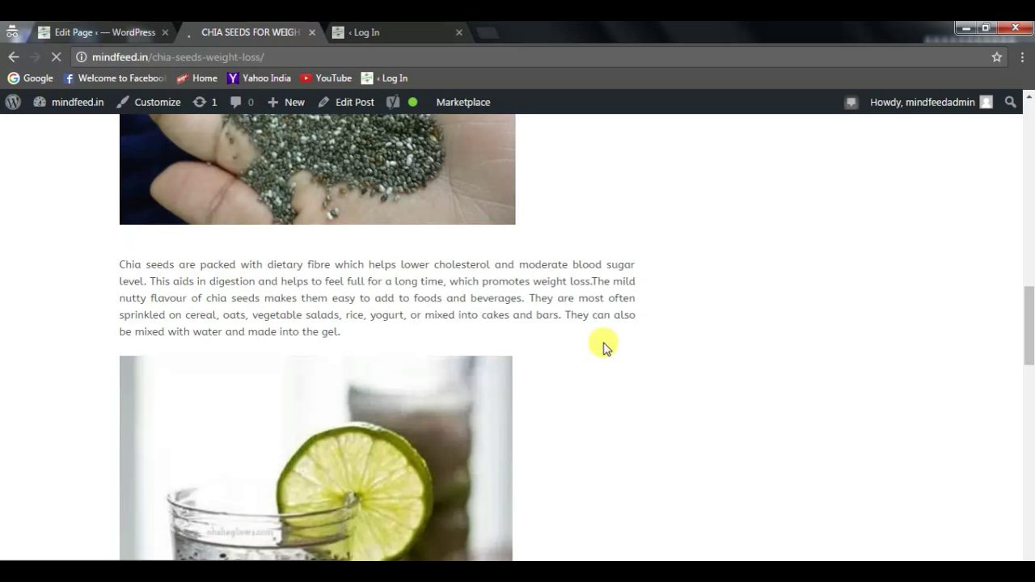
scroll(905, 338, down, 10)
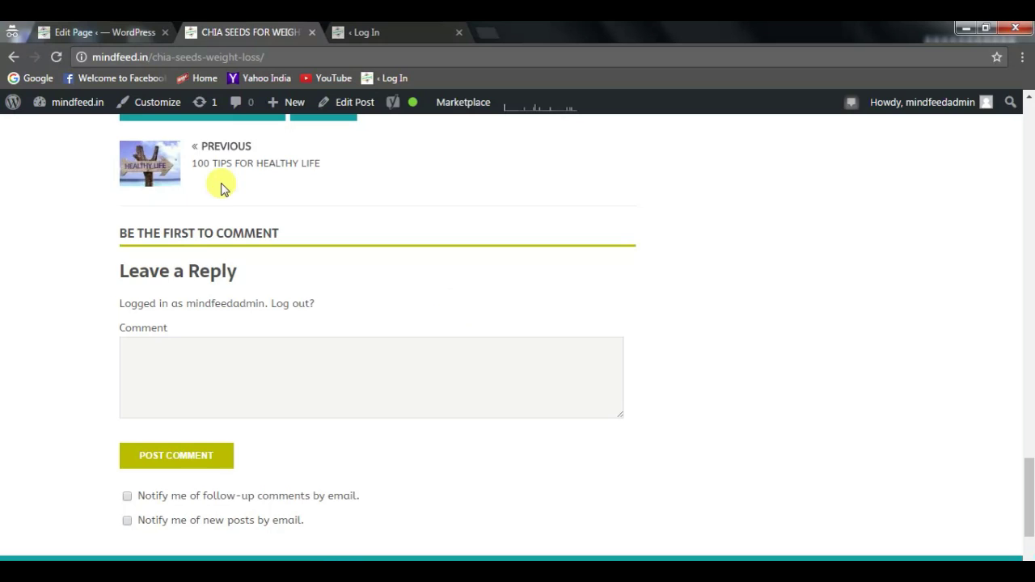
scroll(224, 198, up, 1)
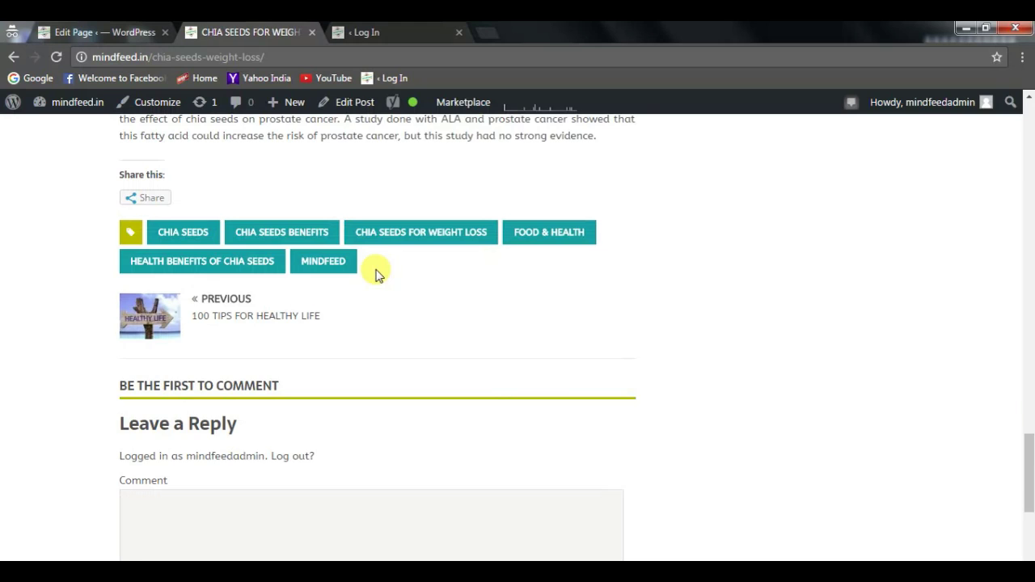
scroll(375, 275, up, 1)
scroll(375, 275, up, 10)
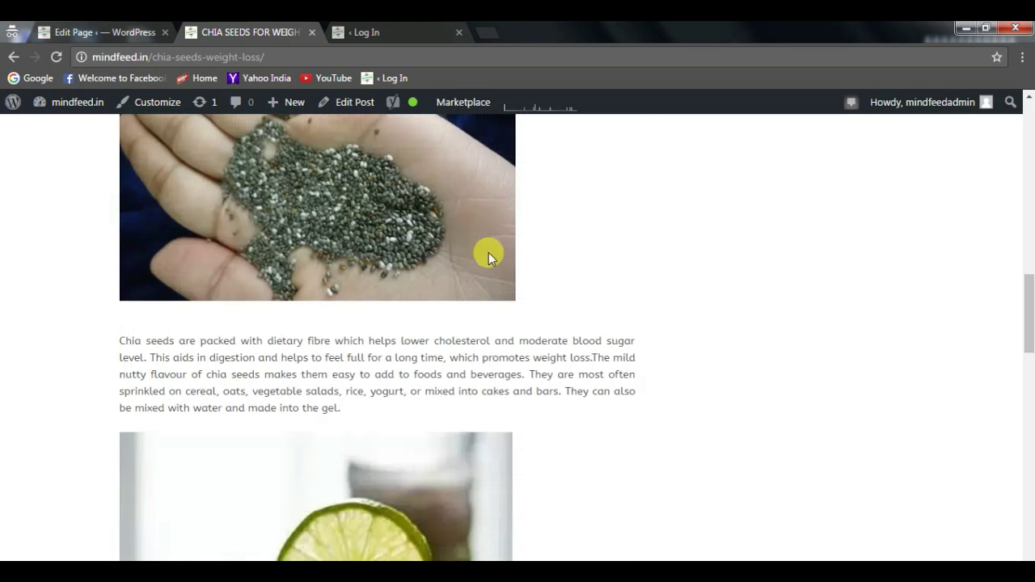